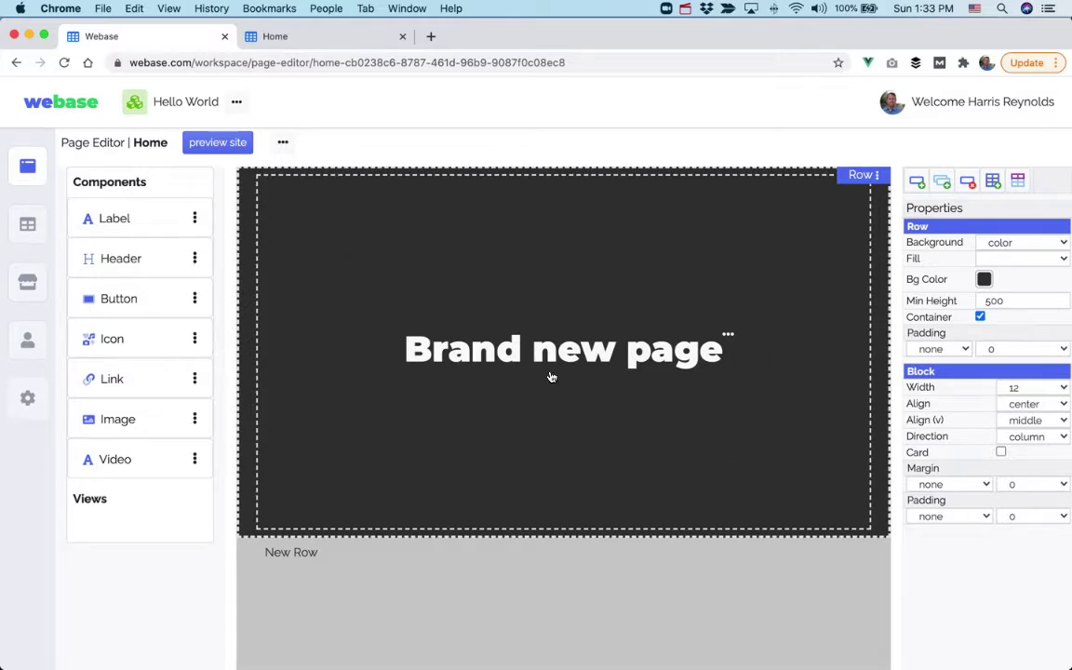
# - Change the row's background color to the bright magenta swatch, and replace it with the hex color #FF0000
pyautogui.click(985, 281)
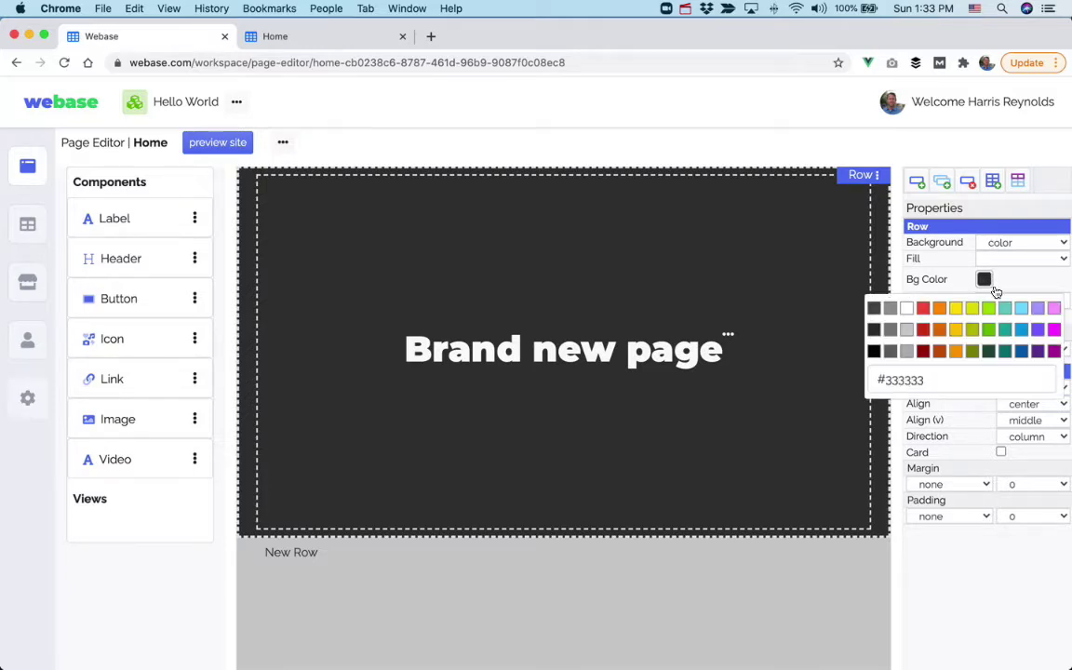
pyautogui.click(1054, 330)
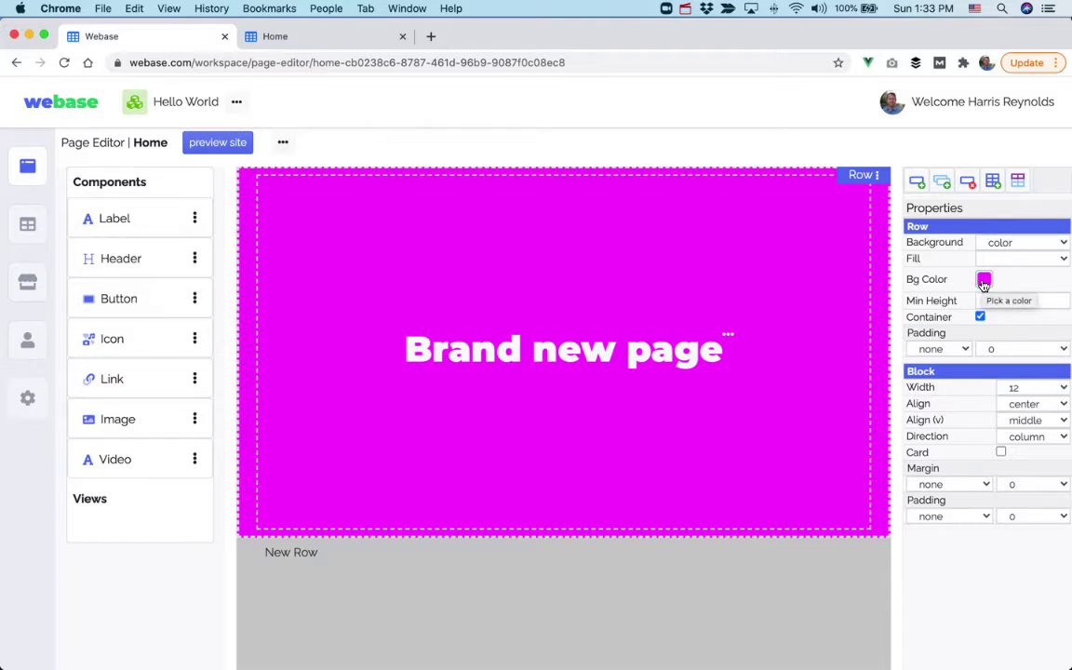
pyautogui.click(984, 280)
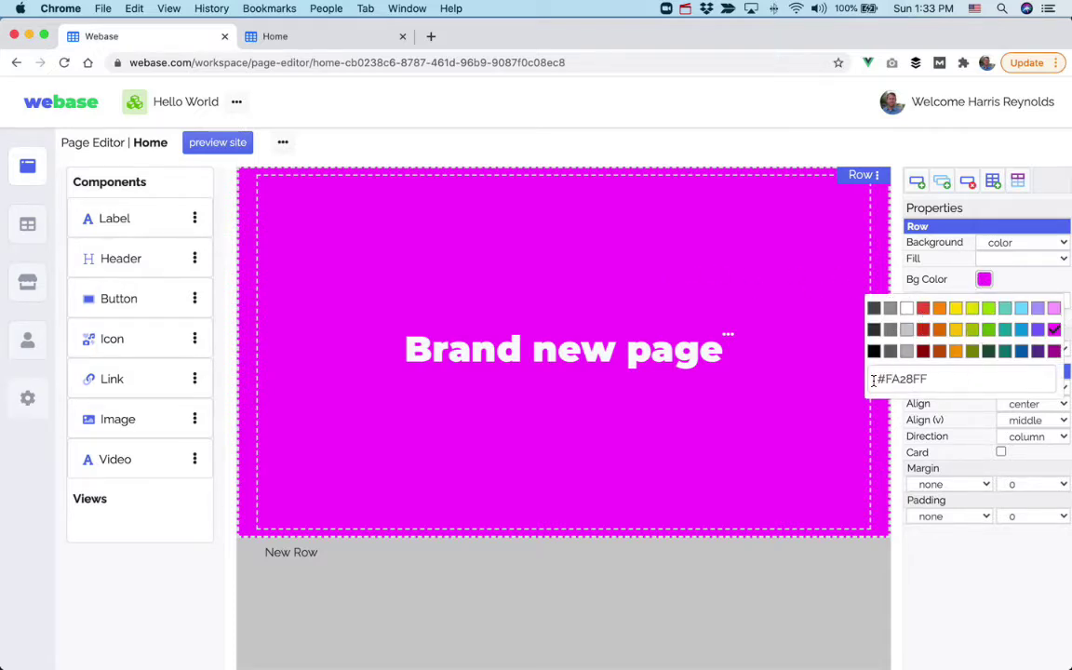
pyautogui.moveTo(886, 380); pyautogui.dragTo(960, 380)
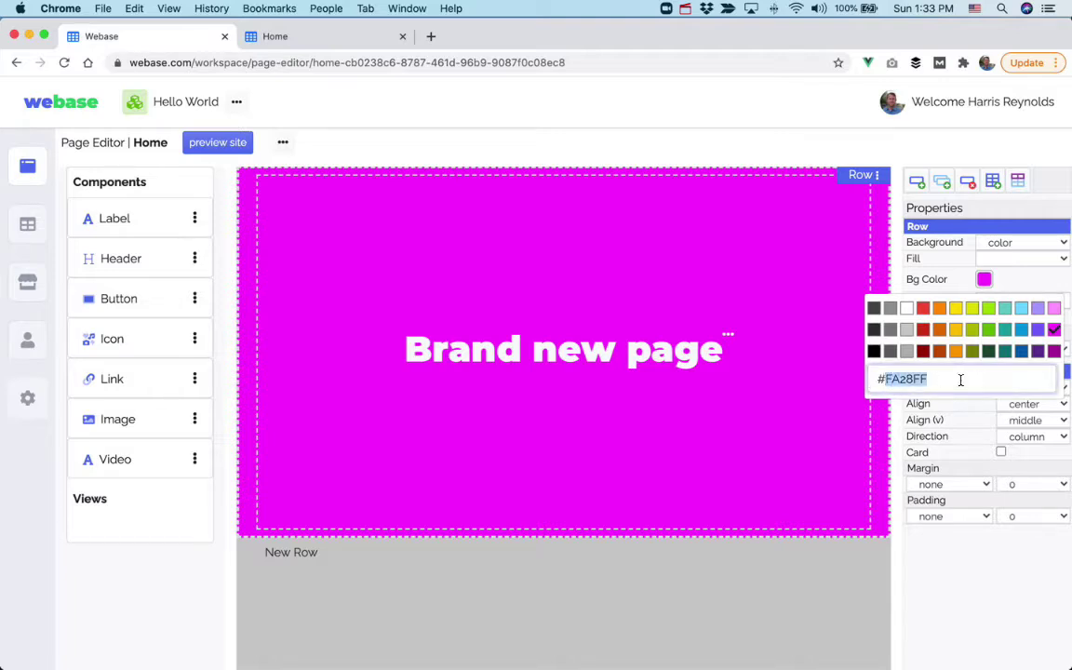
pyautogui.write('FF0000')
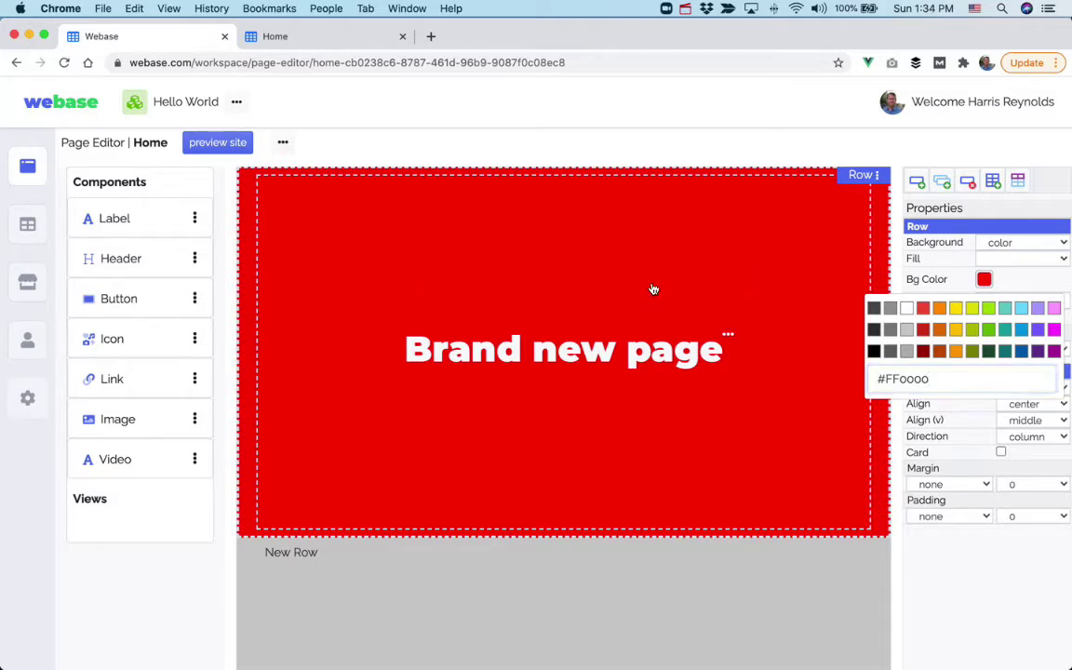
pyautogui.click(1000, 244)
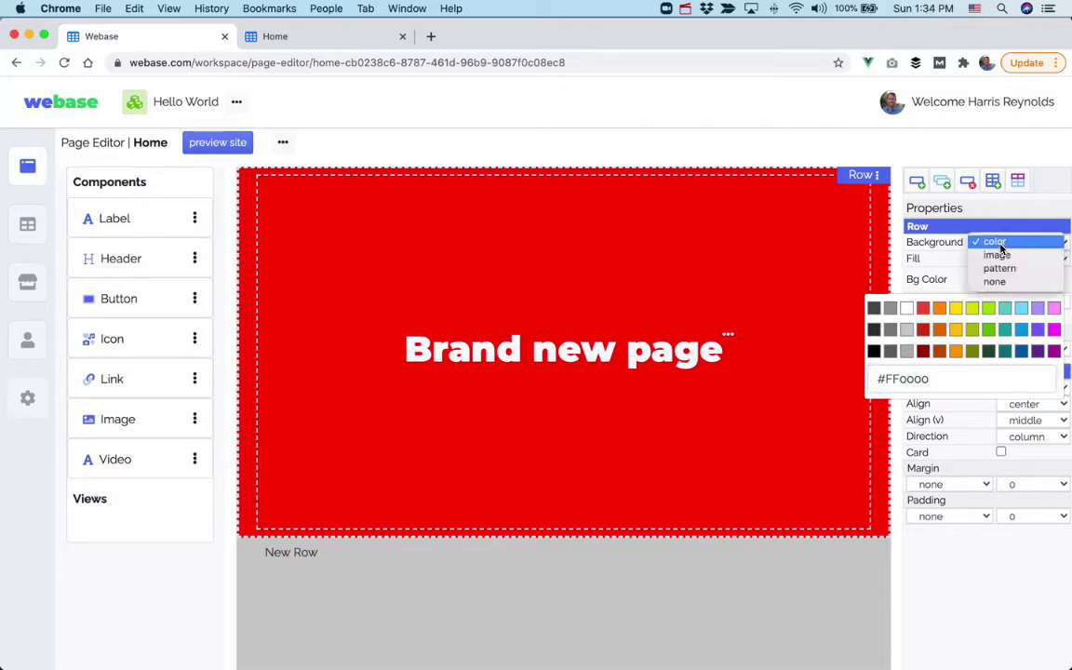
pyautogui.click(892, 246)
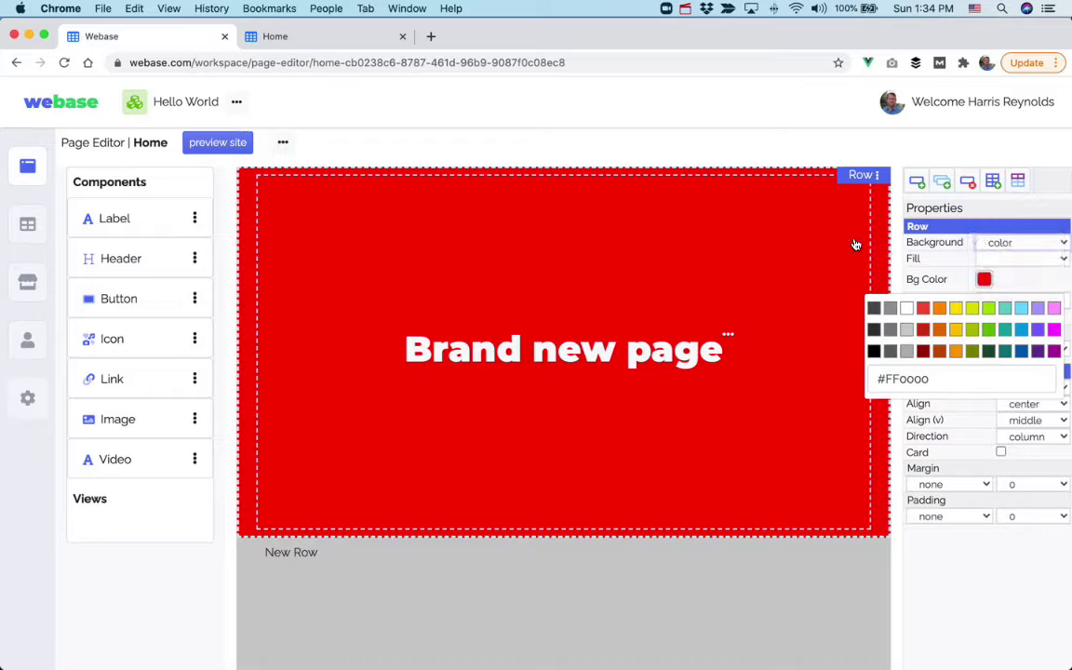
pyautogui.click(935, 382)
pyautogui.press('Return')
# - Switch the row's background type to image and dismiss the image selection without choosing a picture
pyautogui.click(1007, 242)
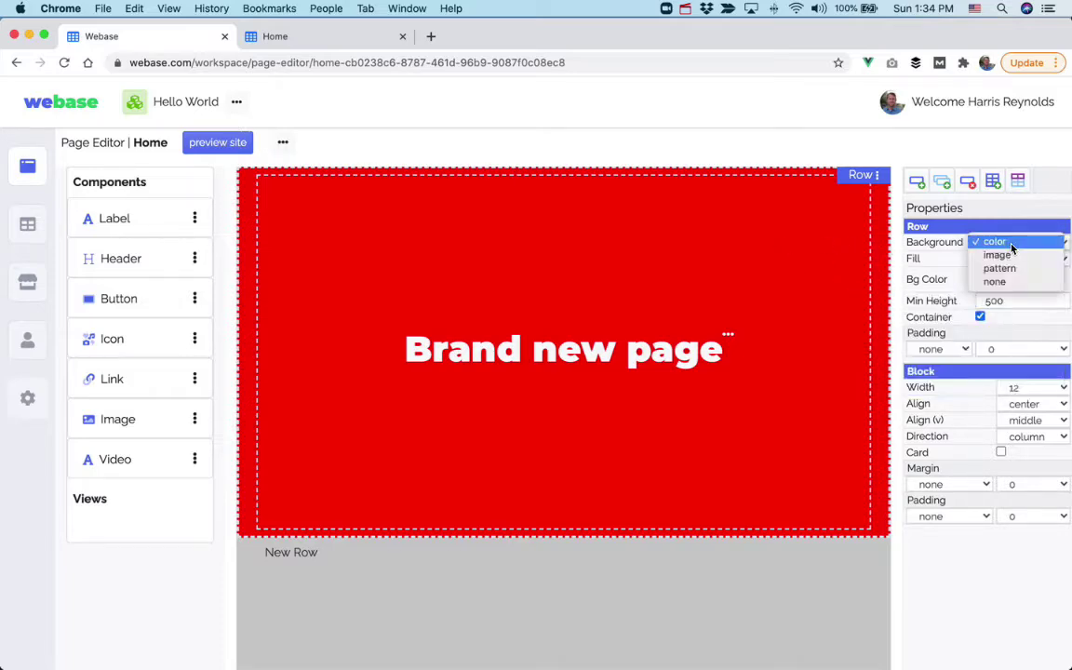
pyautogui.click(1003, 256)
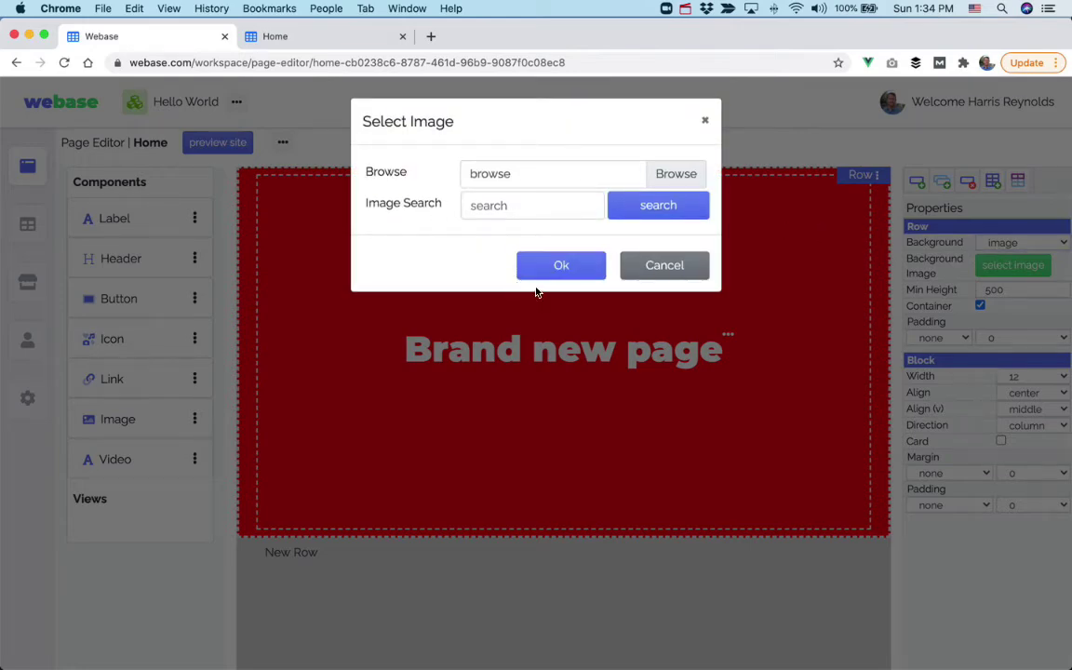
pyautogui.click(646, 275)
# - Replace the "Brand new page" header text with "Hello World!"
pyautogui.click(555, 351)
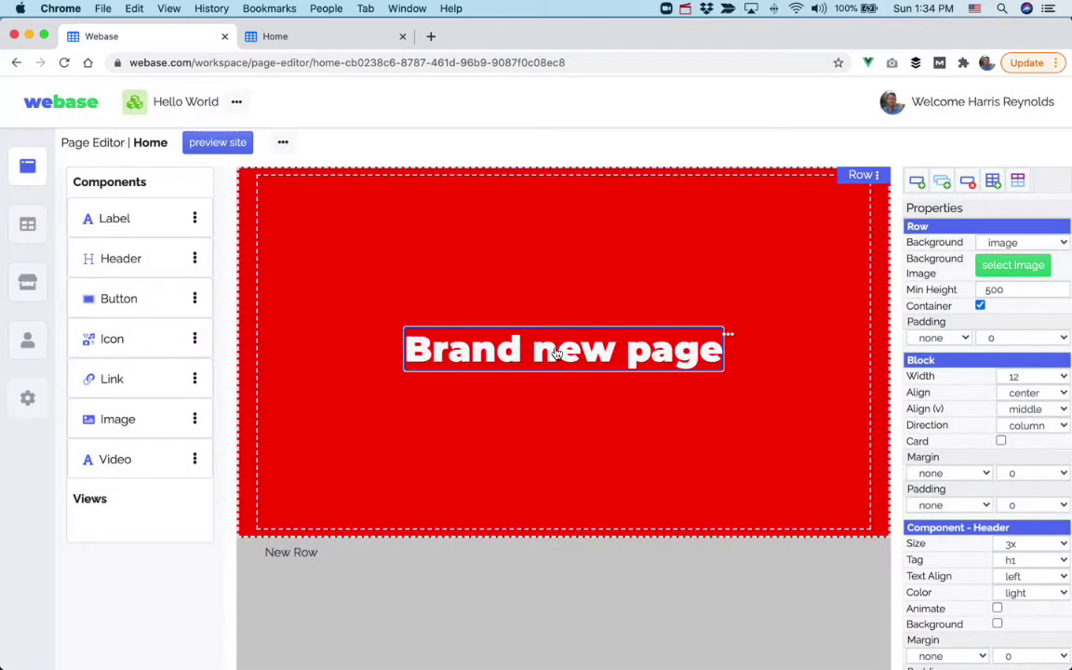
pyautogui.doubleClick(555, 352)
pyautogui.write('Hello')
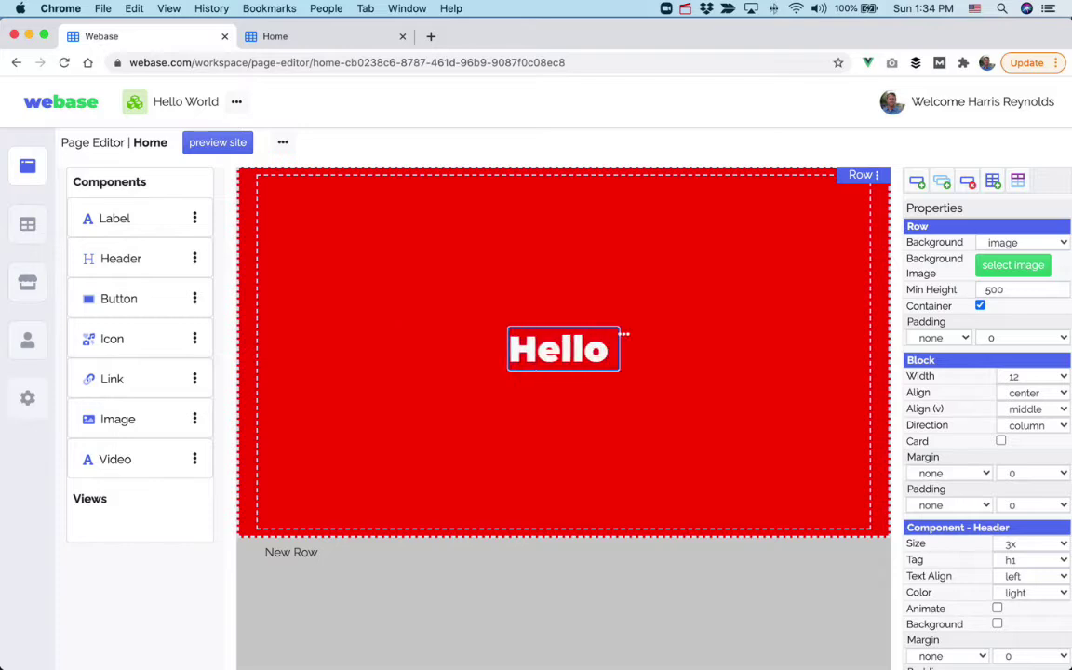
pyautogui.write(' World')
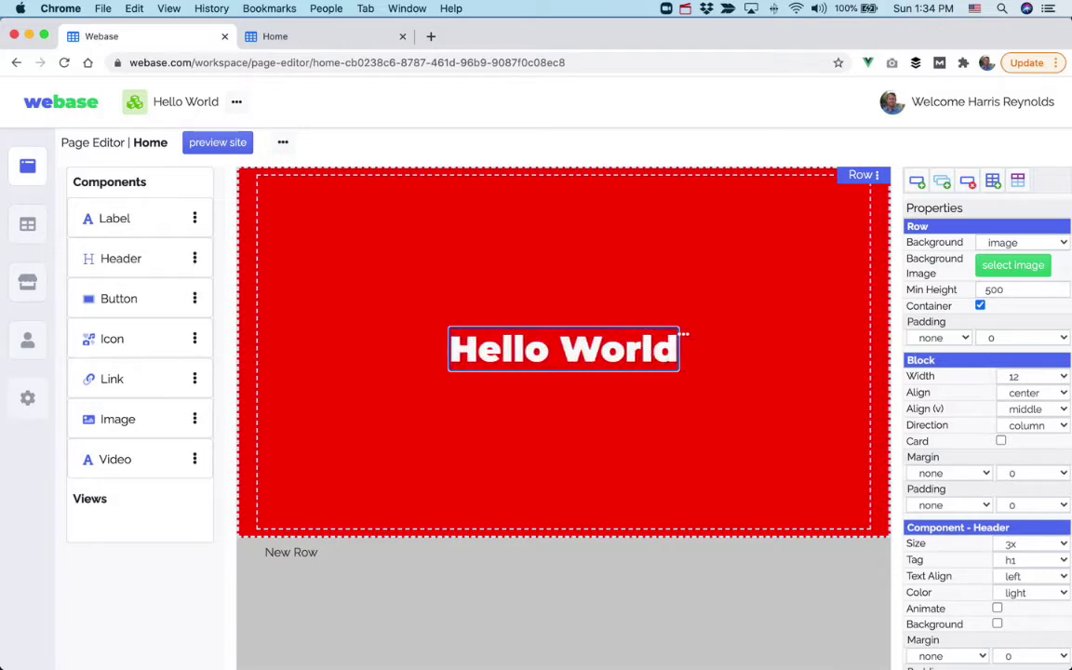
pyautogui.write('!')
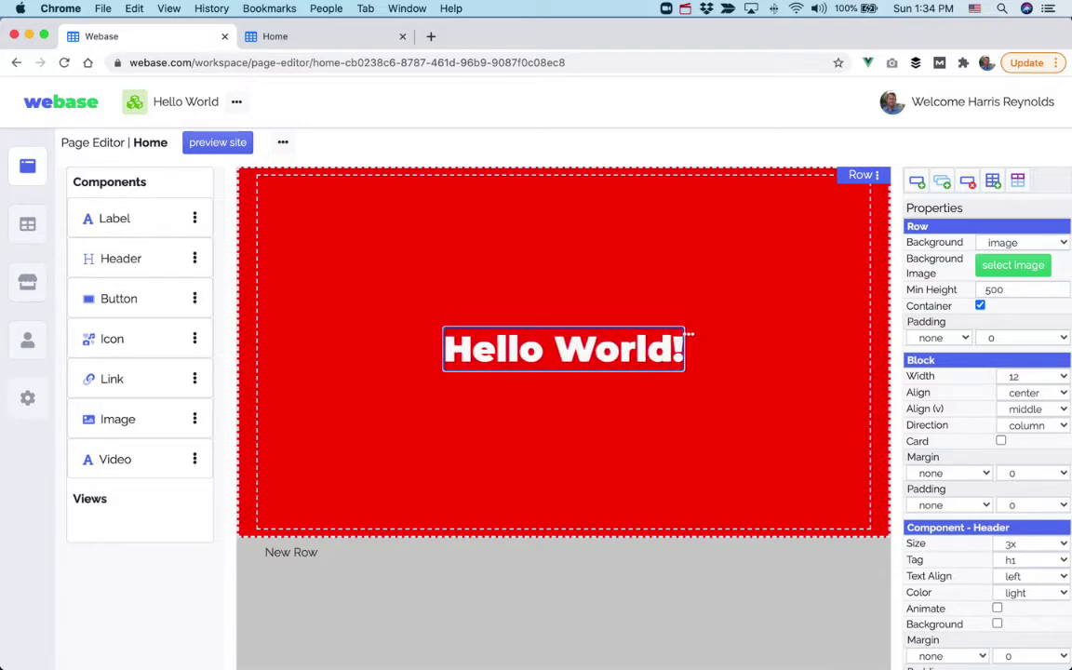
pyautogui.click(509, 316)
# - Open the row's background image selection and search the image library for "world"
pyautogui.click(1009, 268)
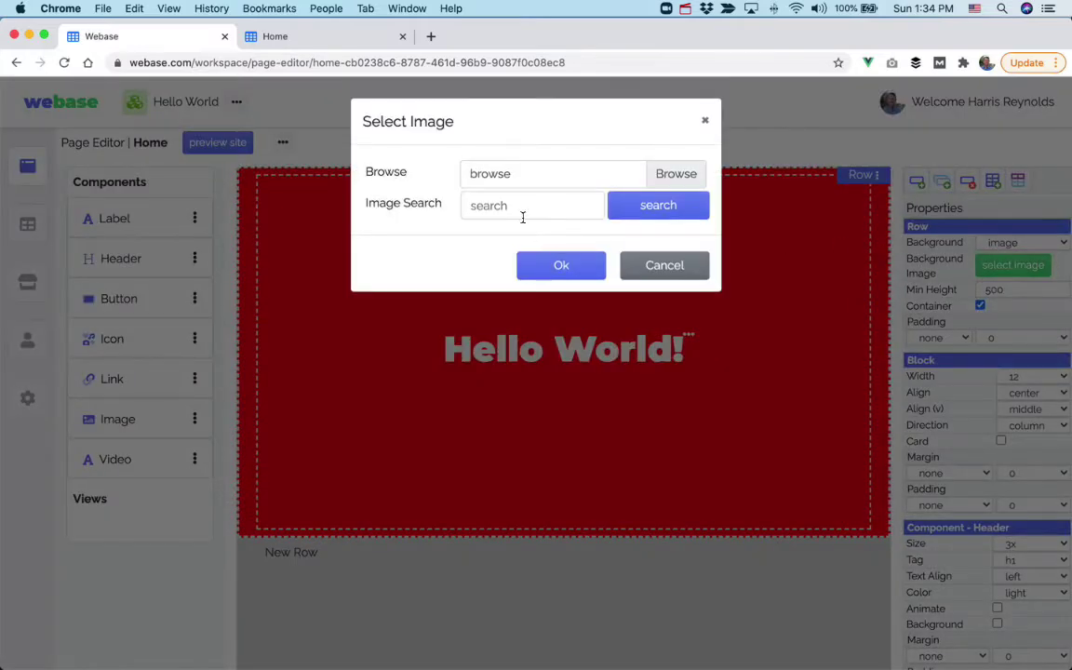
pyautogui.click(521, 210)
pyautogui.write('wol')
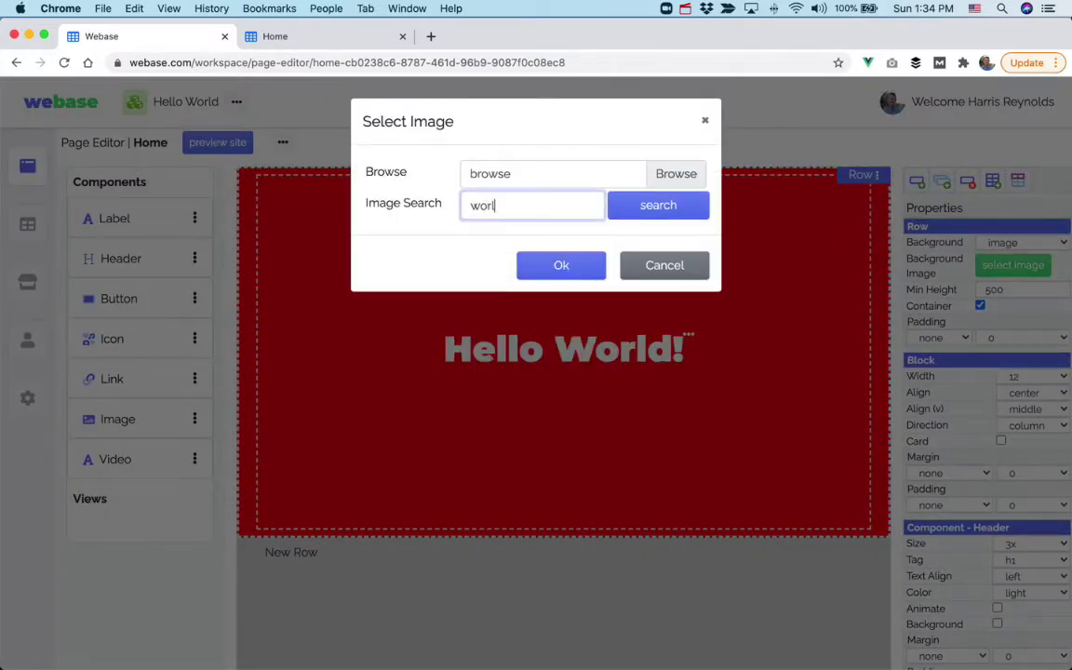
pyautogui.write('ld')
pyautogui.click(629, 210)
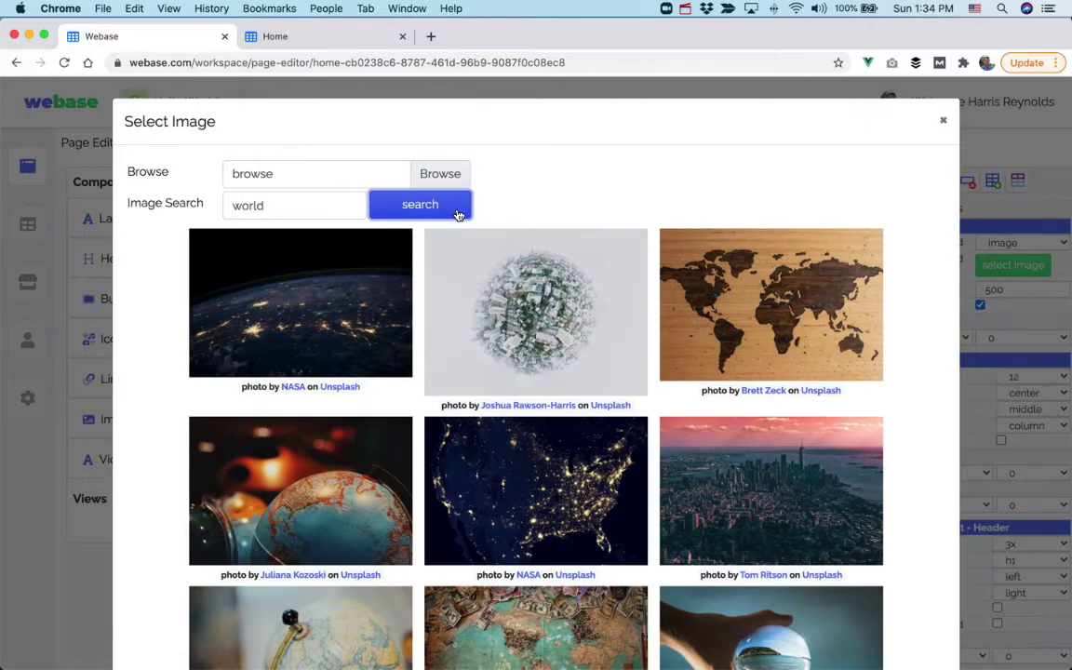
# - Browse the image results and apply the NASA photo of Earth's night lights as the row's background
pyautogui.scroll(-5, 348, 325)
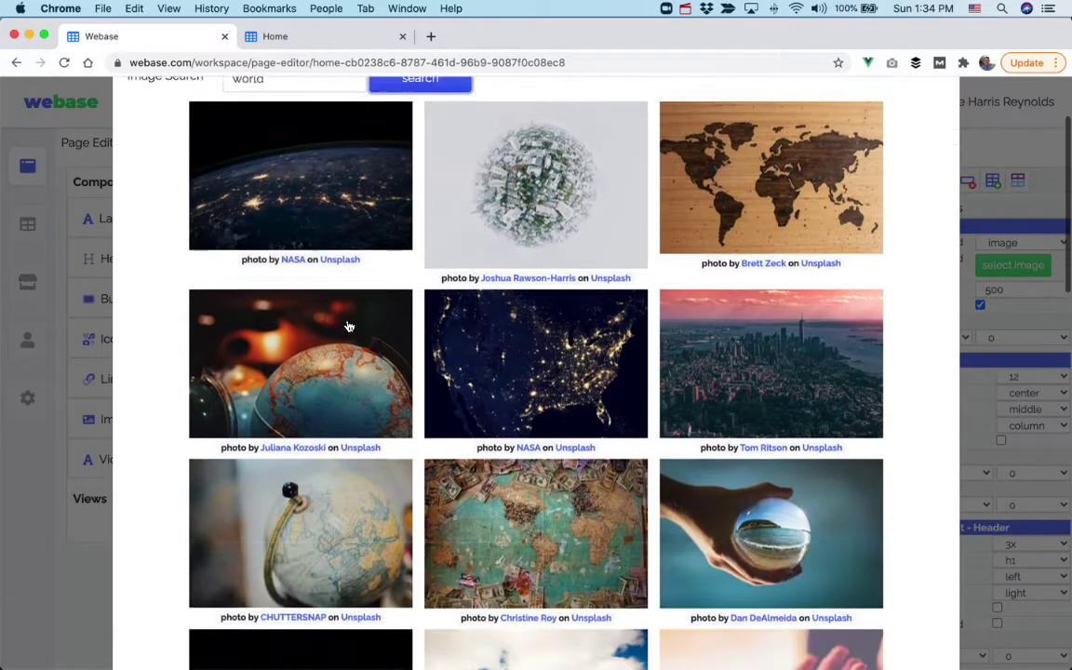
pyautogui.scroll(5, 517, 276)
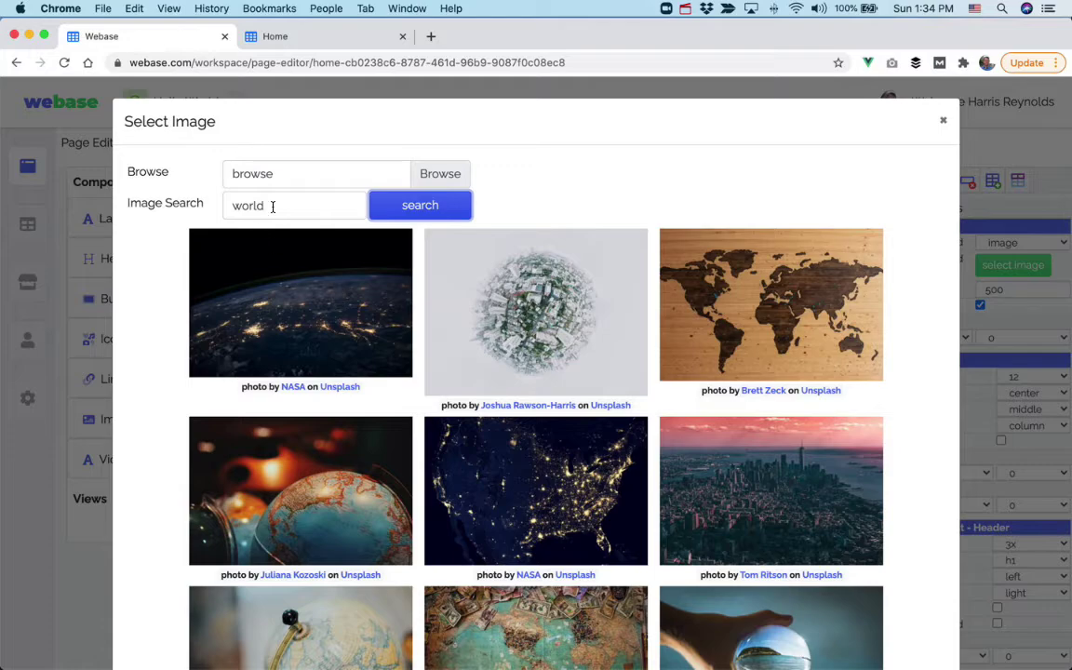
pyautogui.scroll(-10, 276, 209)
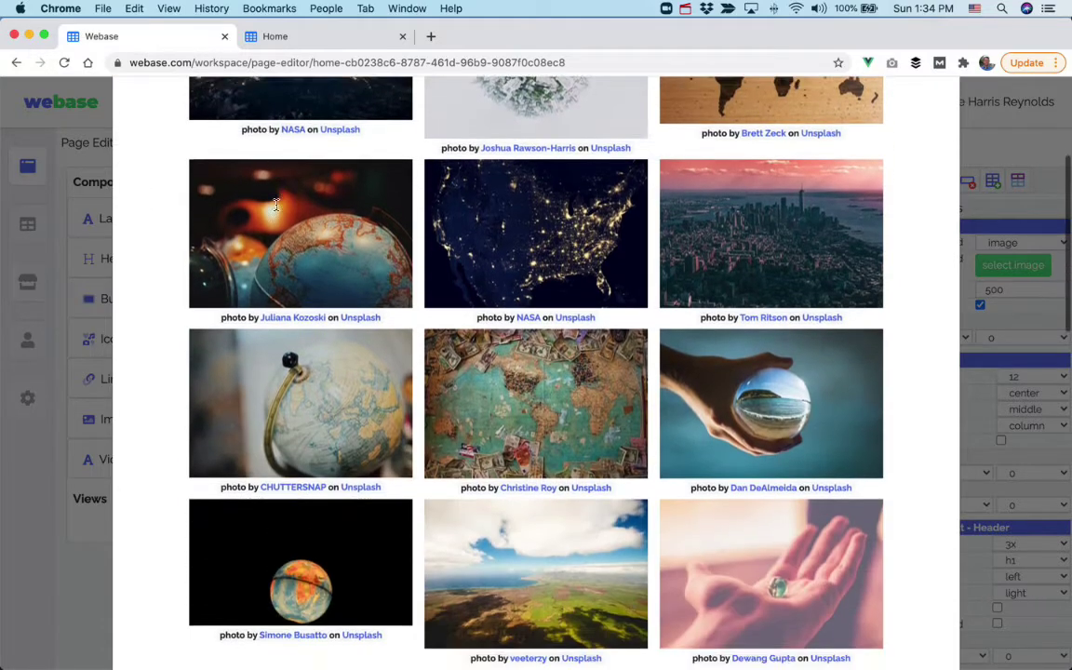
pyautogui.scroll(-7, 276, 211)
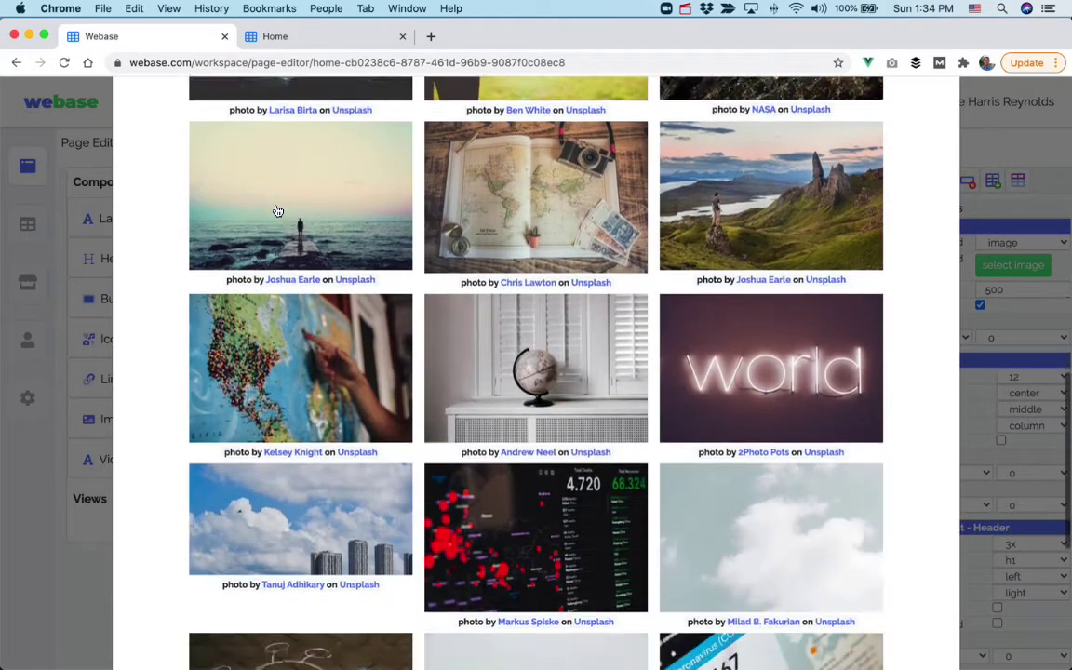
pyautogui.scroll(3, 277, 211)
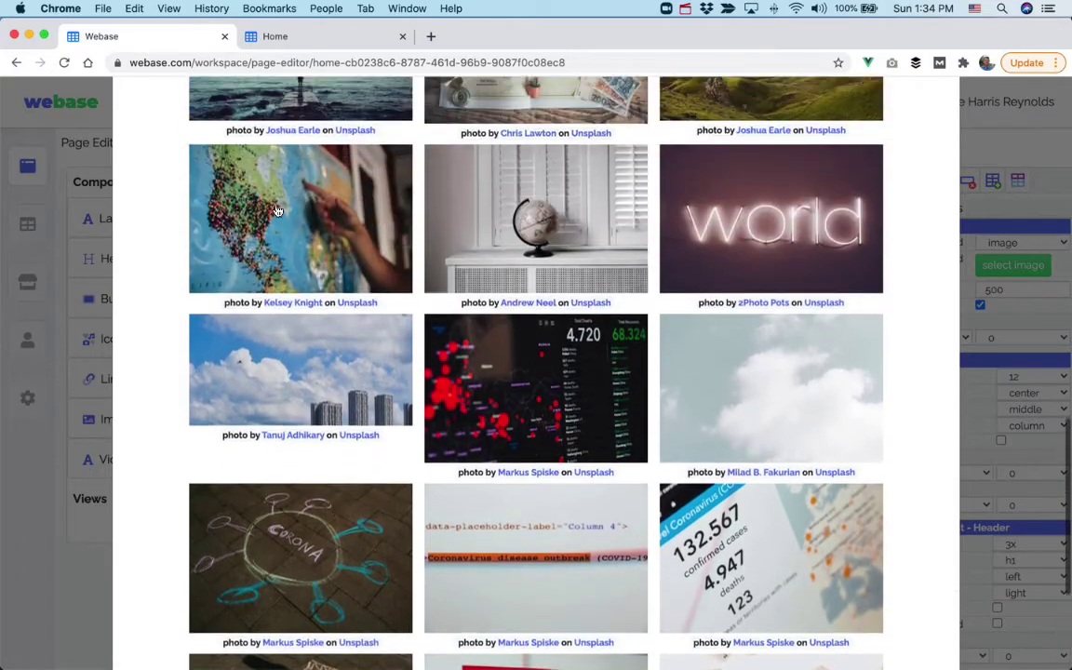
pyautogui.scroll(6, 296, 391)
pyautogui.scroll(3, 296, 391)
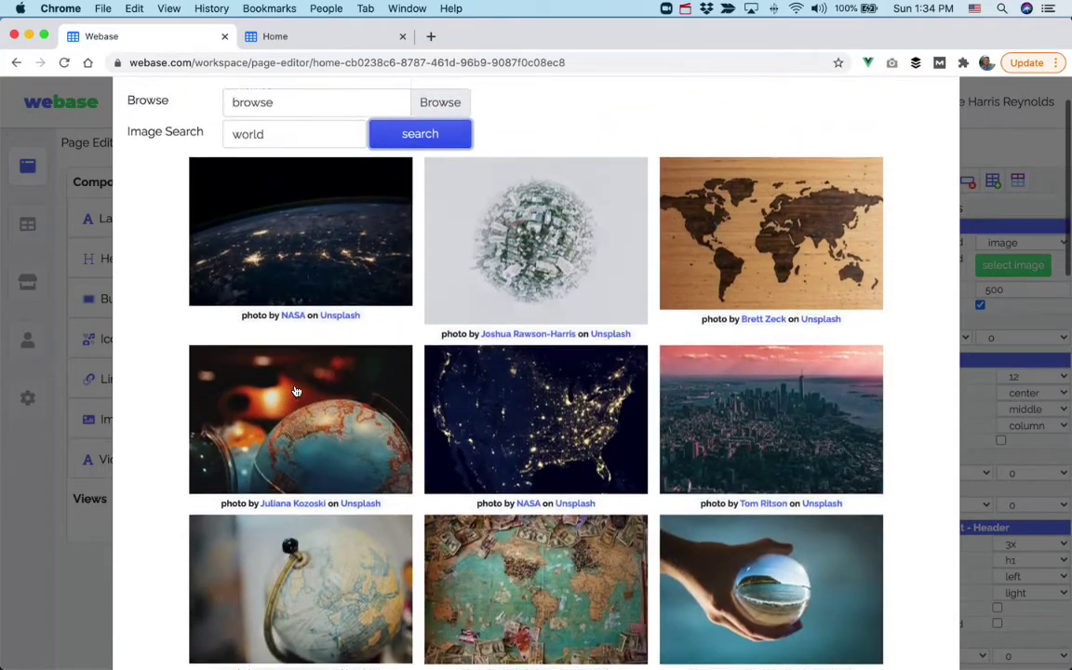
pyautogui.click(287, 303)
pyautogui.scroll(-10, 360, 396)
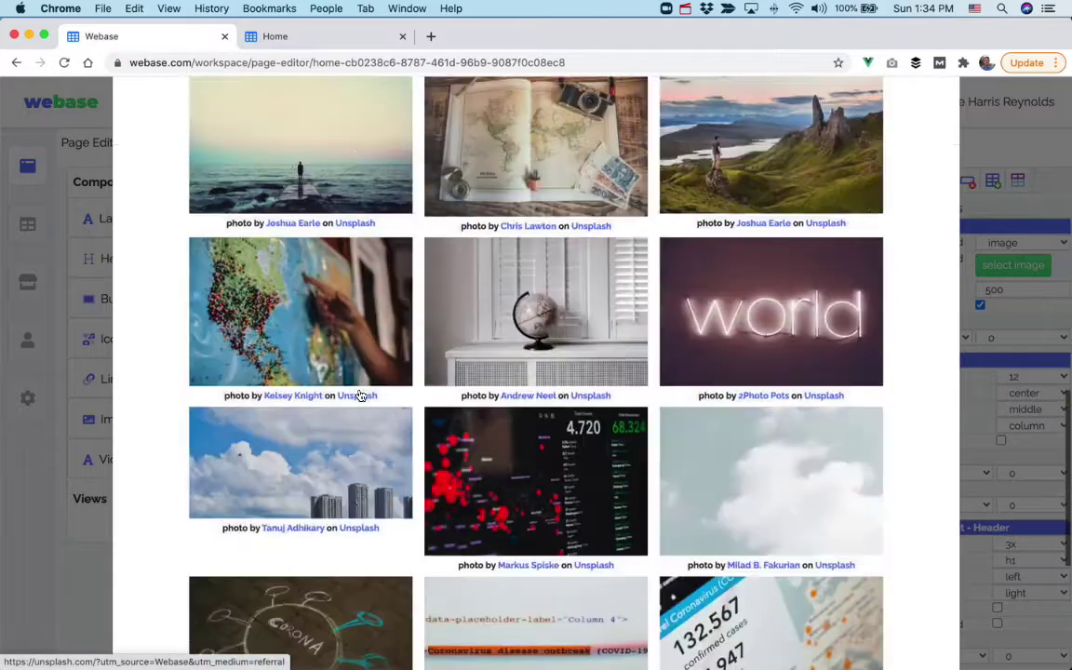
pyautogui.click(799, 625)
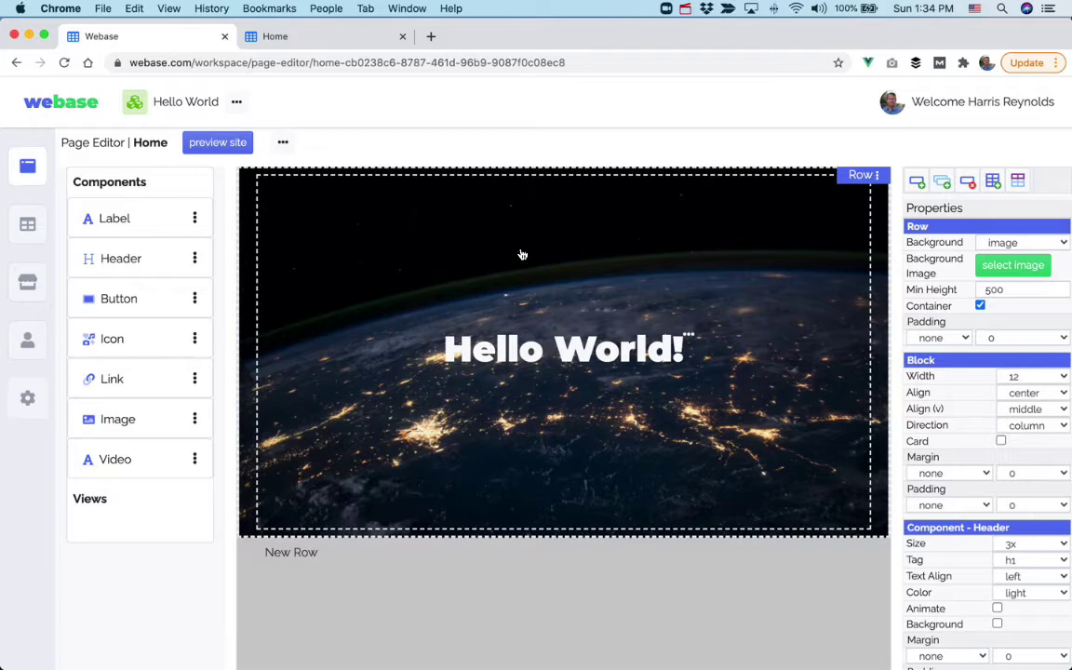
# - Give the row a small grid pattern background with Color #1 set to warning and Color #2 set to light
pyautogui.click(1009, 243)
pyautogui.click(1001, 254)
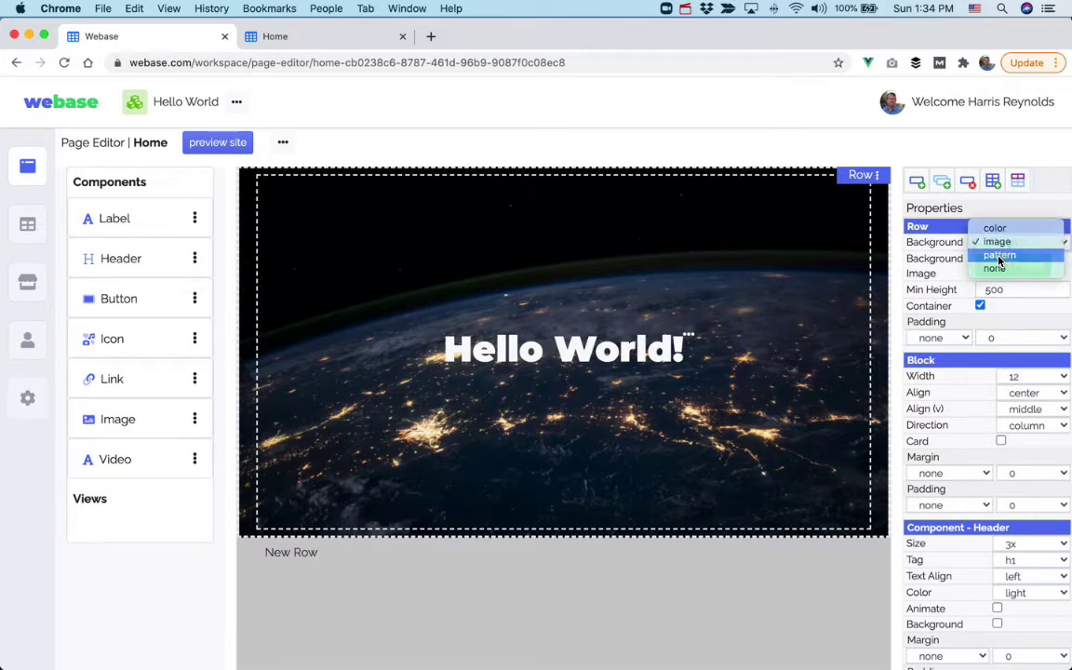
pyautogui.click(495, 167)
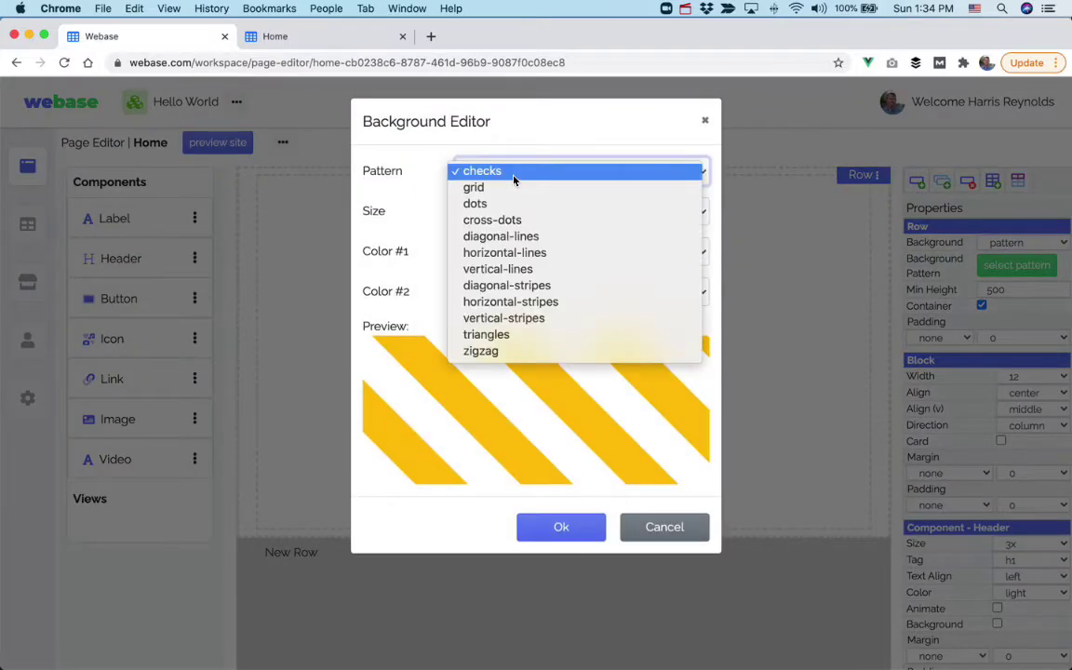
pyautogui.click(498, 185)
pyautogui.click(499, 211)
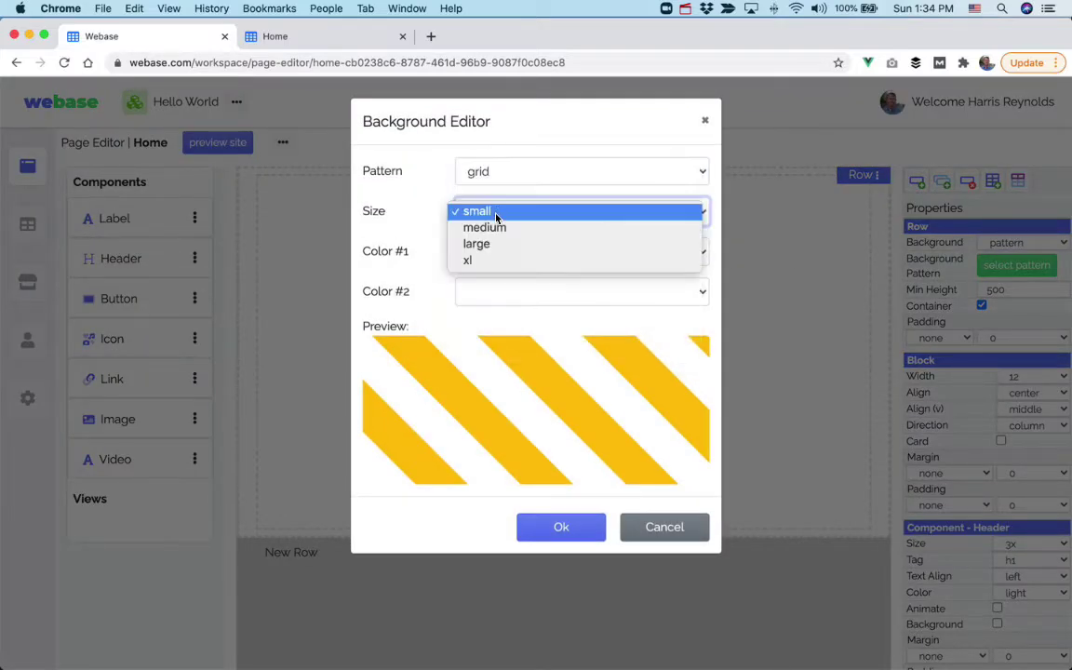
pyautogui.click(499, 211)
pyautogui.click(491, 294)
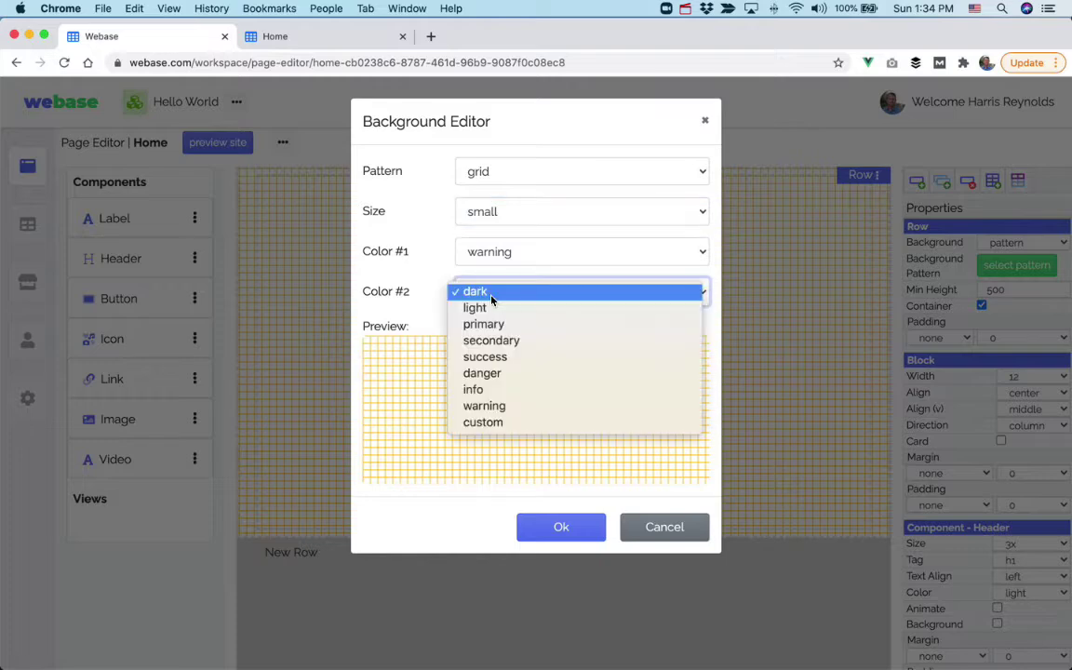
pyautogui.click(488, 308)
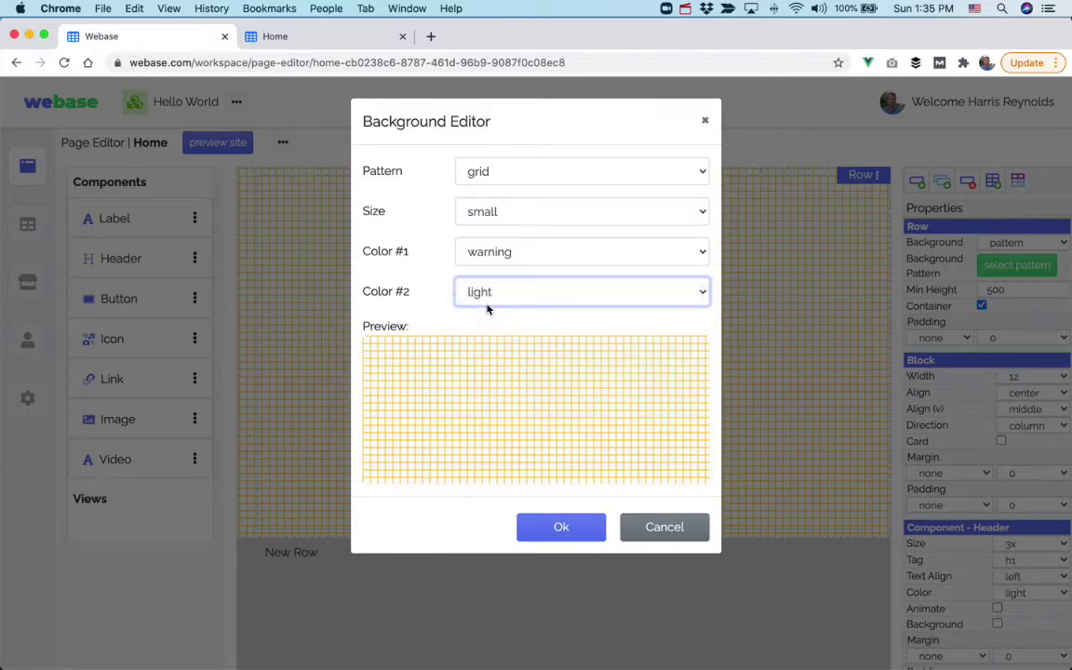
pyautogui.click(562, 528)
# - Set the "Hello World!" header's text color to dark
pyautogui.click(512, 355)
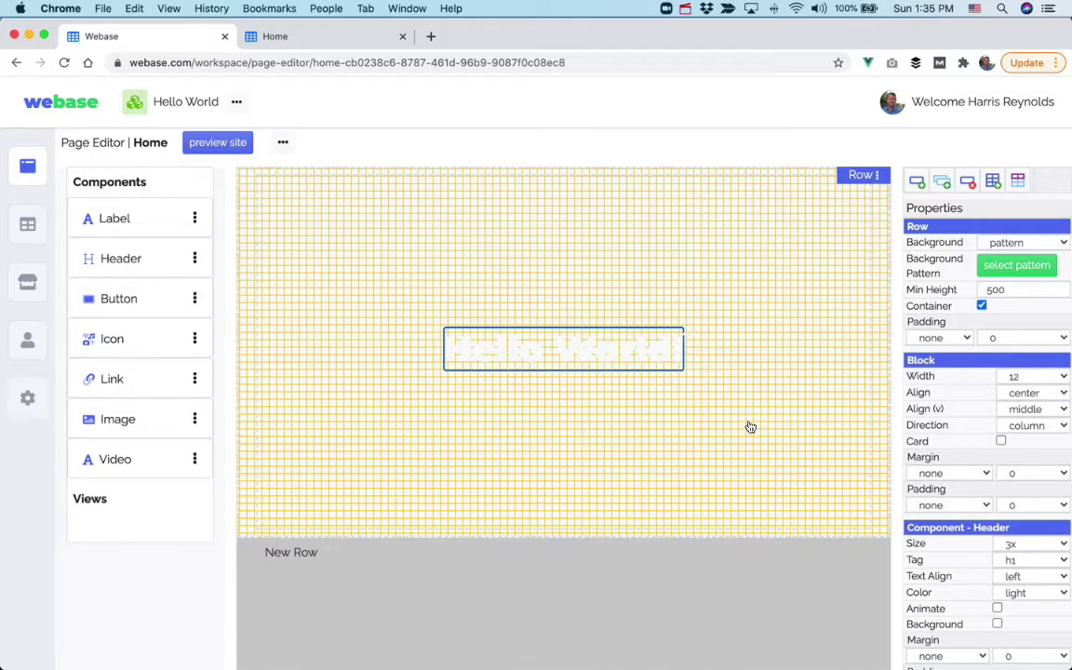
pyautogui.scroll(-2, 992, 519)
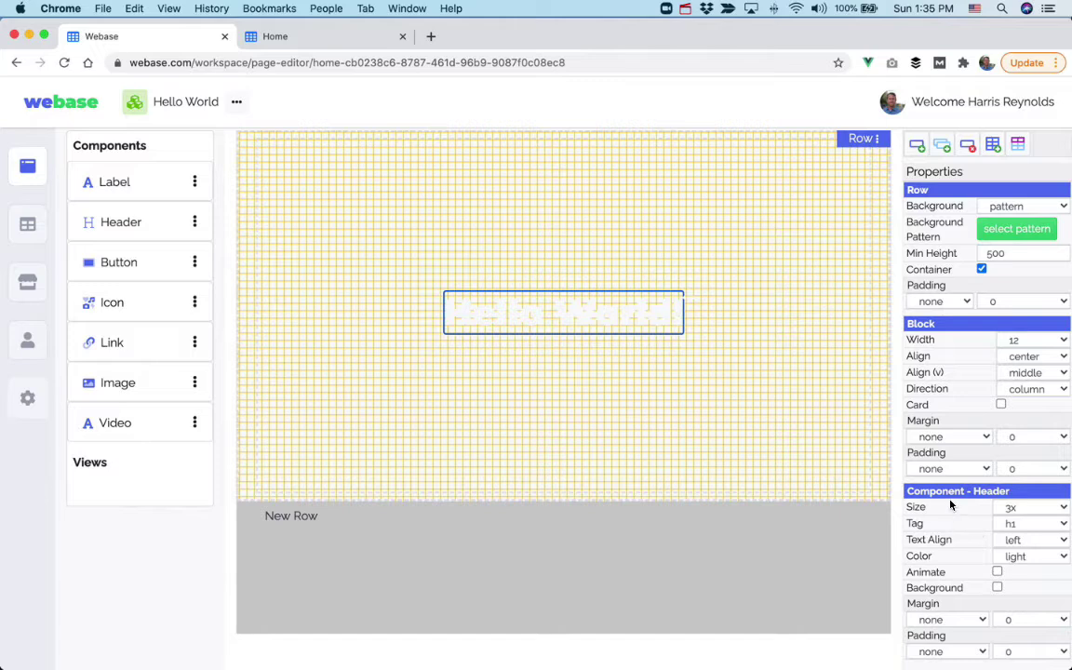
pyautogui.click(1016, 558)
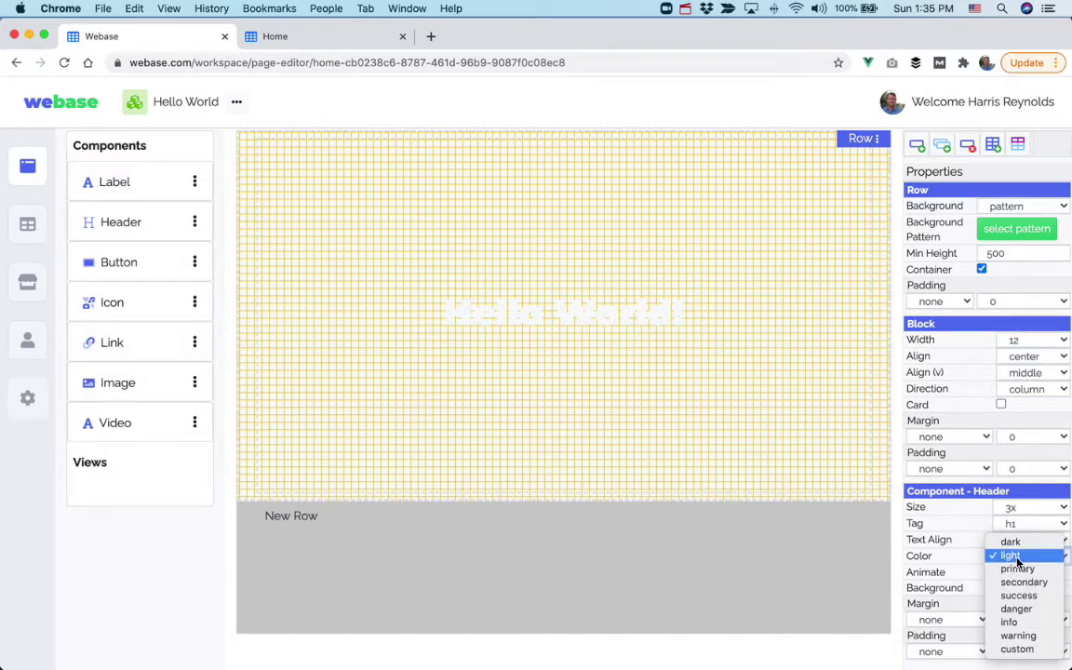
pyautogui.click(1010, 541)
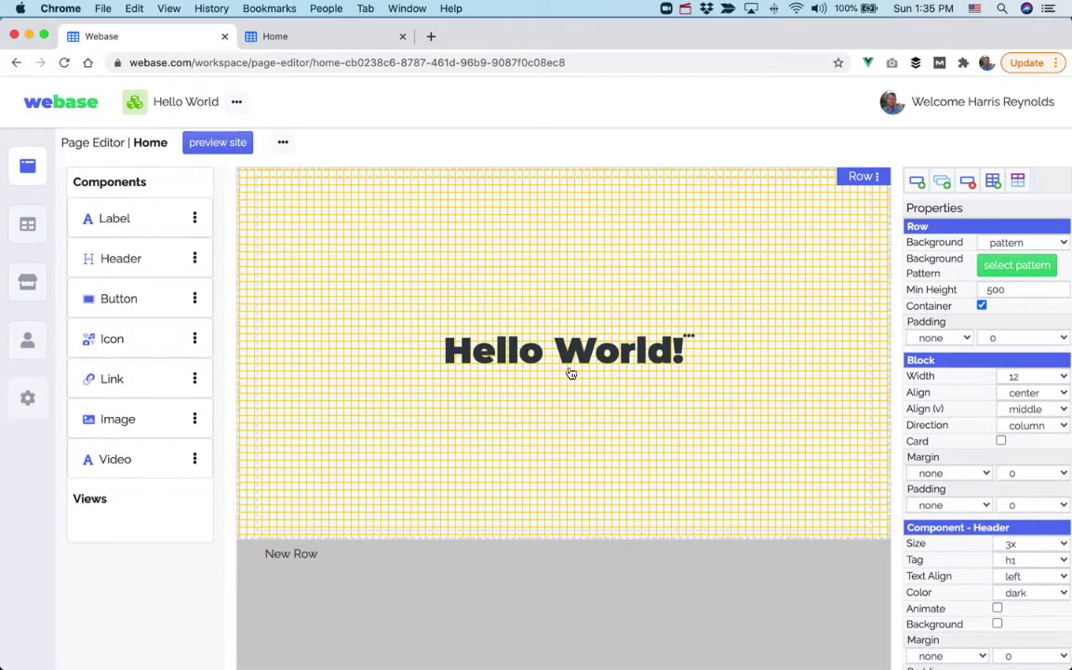
pyautogui.click(596, 356)
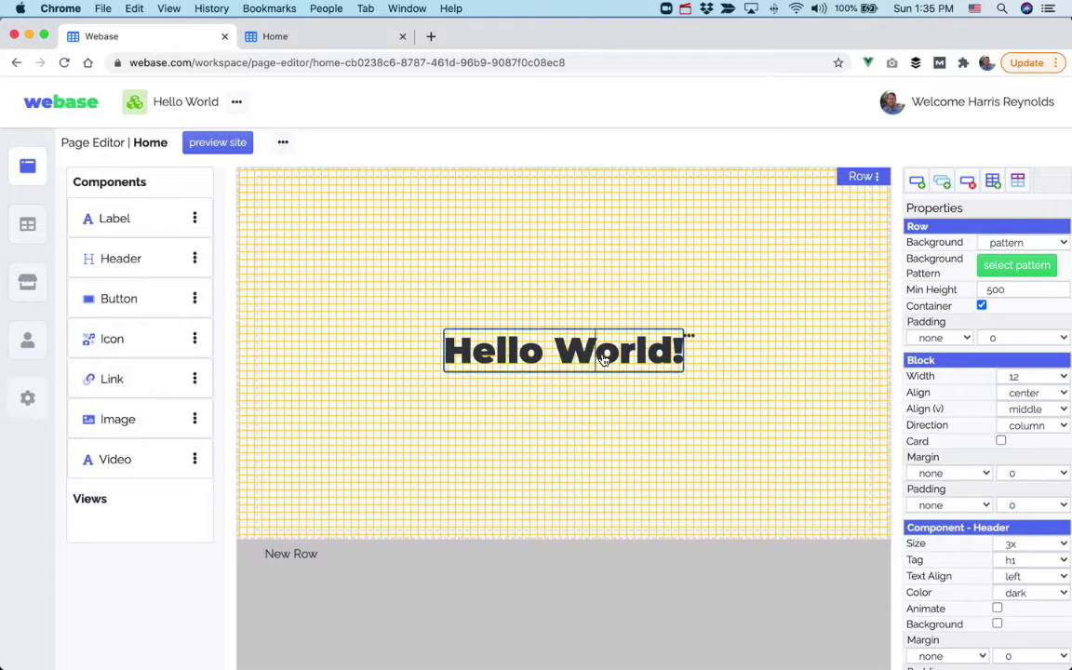
# - Change the row's grid pattern to use dark as Color #2 and apply it
pyautogui.click(1002, 268)
pyautogui.click(505, 291)
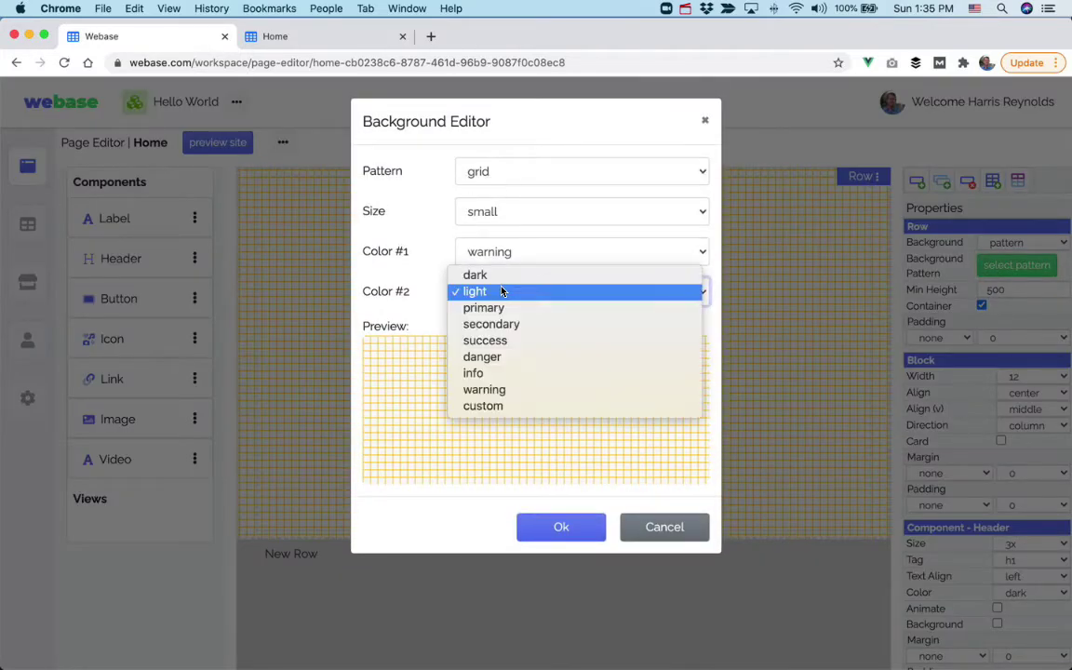
pyautogui.click(498, 277)
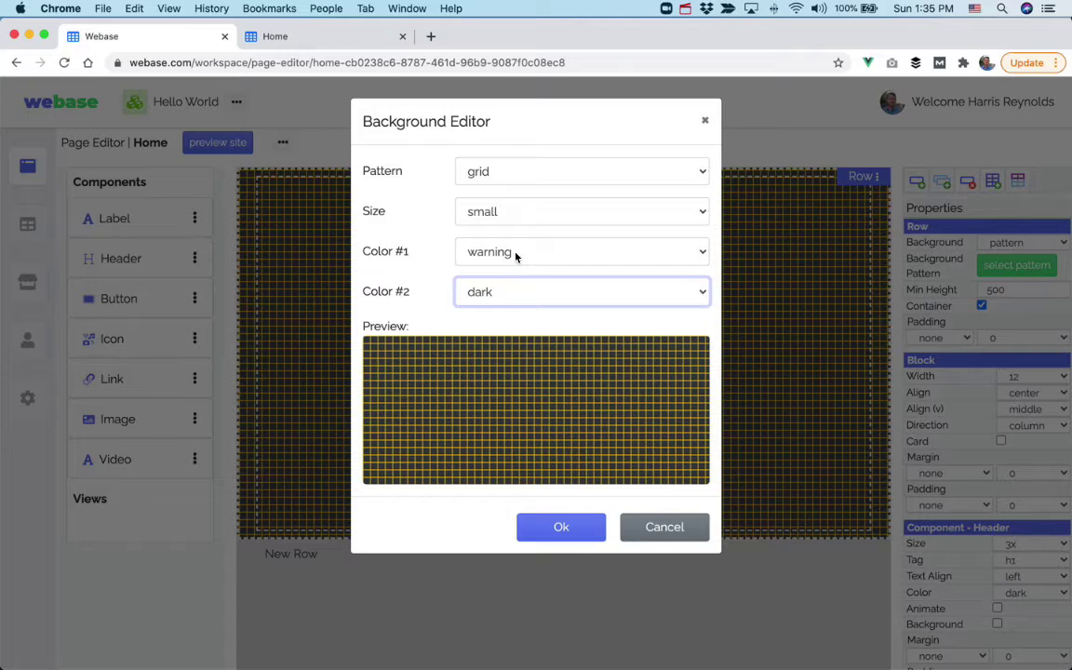
pyautogui.click(565, 528)
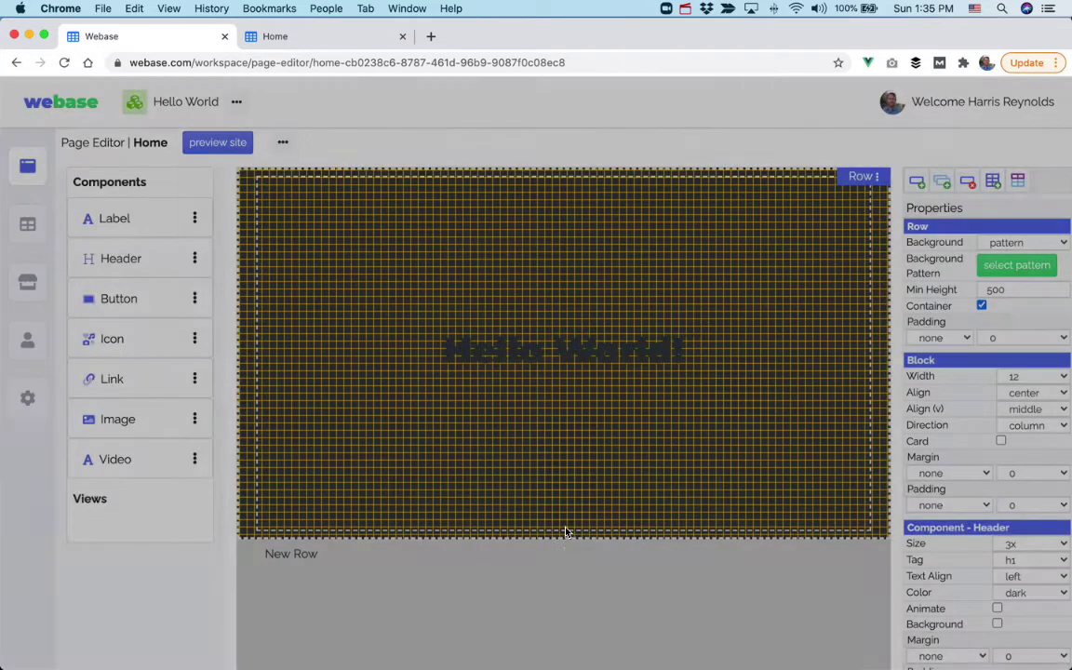
# - Set the "Hello World!" header's text color to light
pyautogui.click(1020, 597)
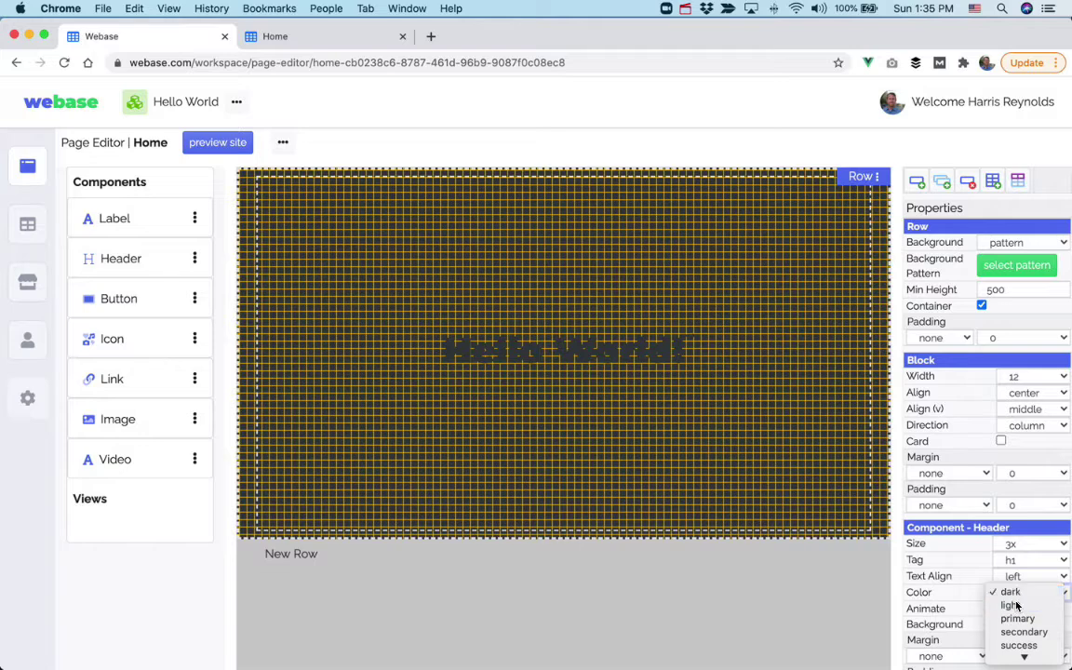
pyautogui.click(1014, 605)
pyautogui.scroll(-1, 686, 294)
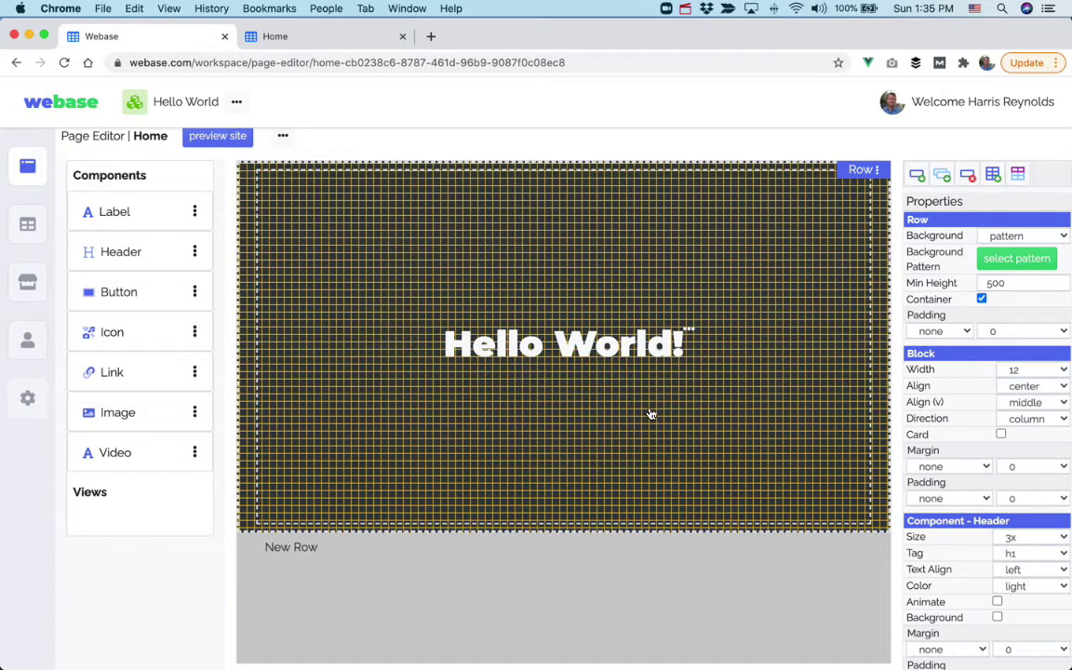
# - Recolor the row's grid pattern with Color #1 set to light and Color #2 set to custom gray #CCCCCC, and apply it
pyautogui.click(1014, 260)
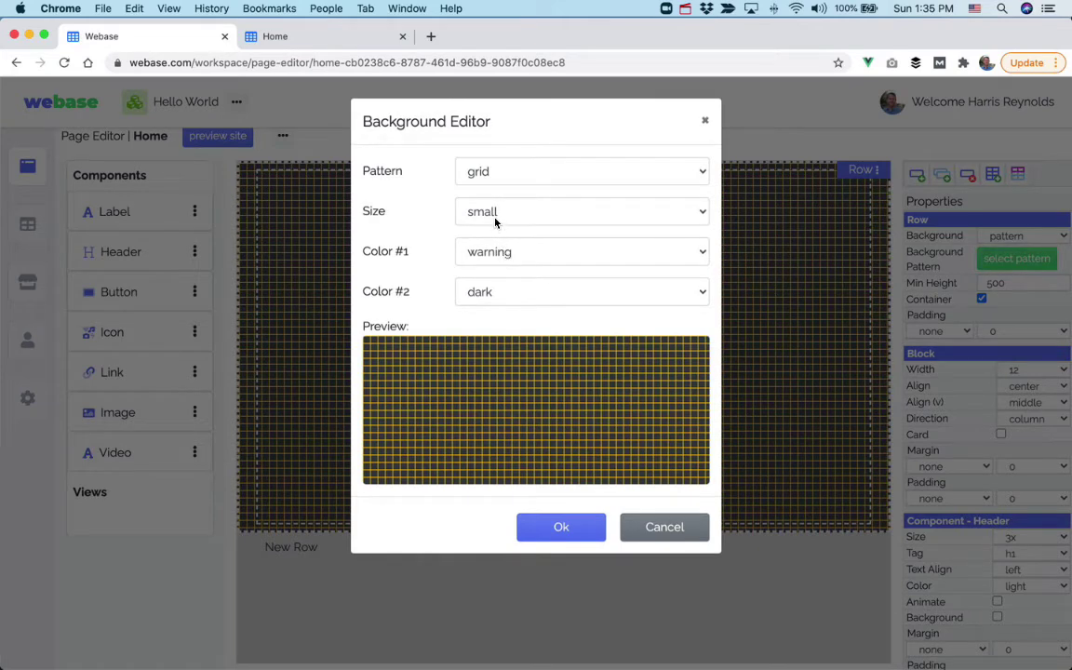
pyautogui.click(500, 251)
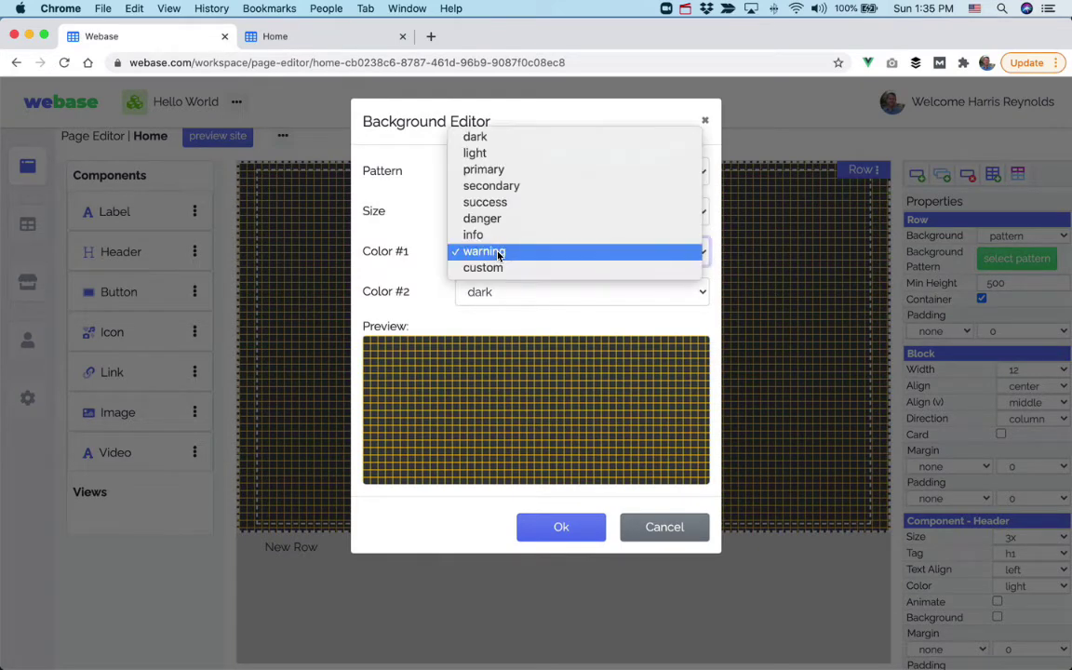
pyautogui.click(491, 154)
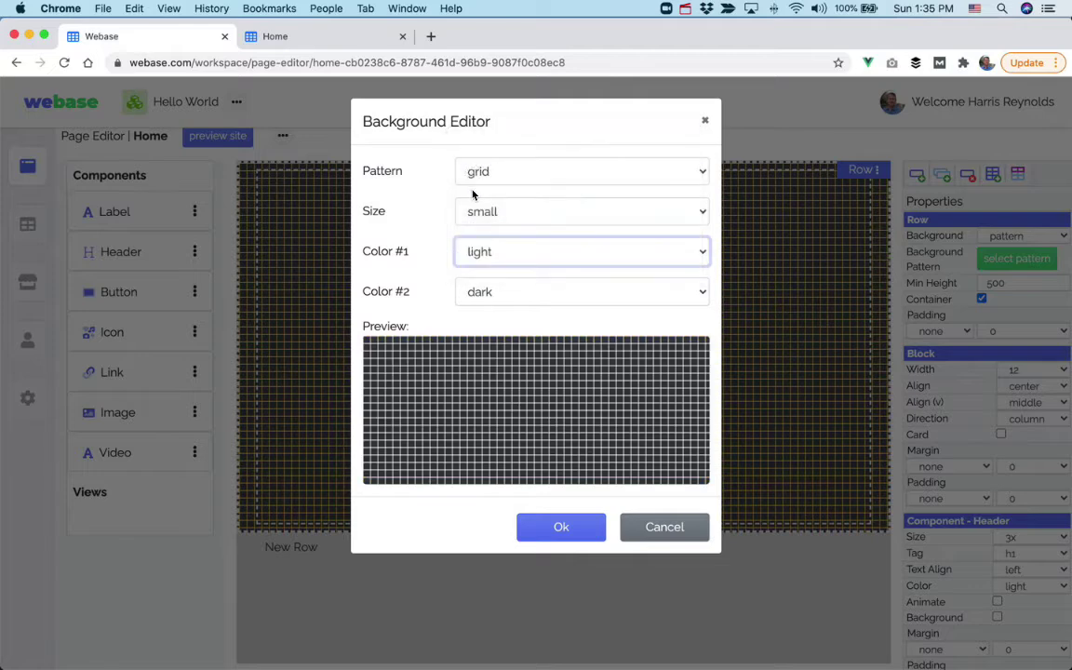
pyautogui.click(499, 292)
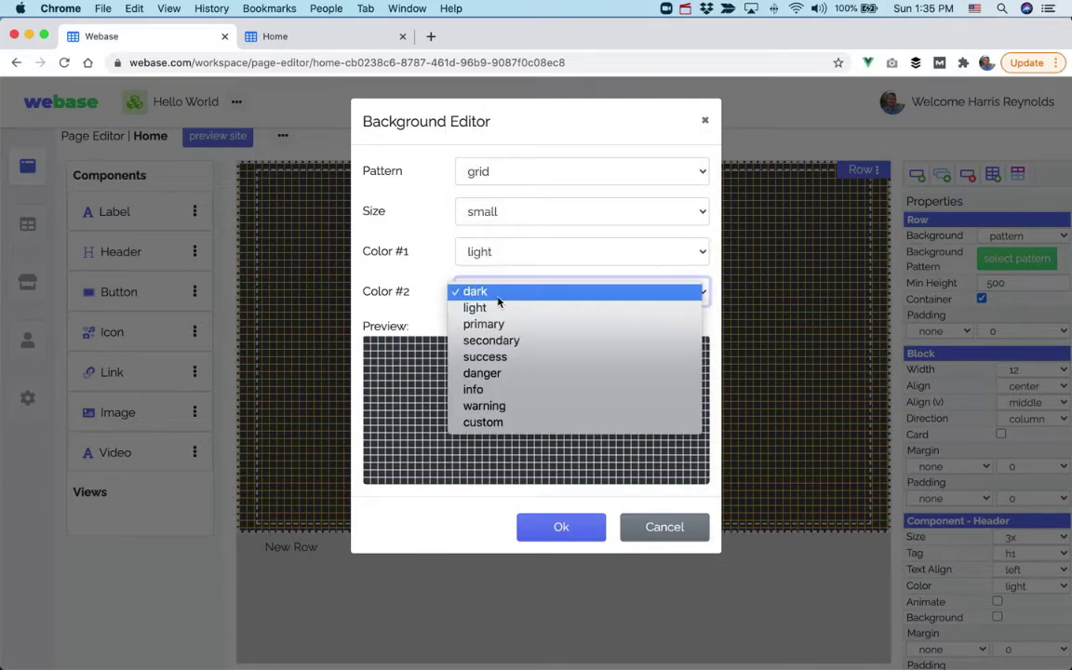
pyautogui.click(497, 423)
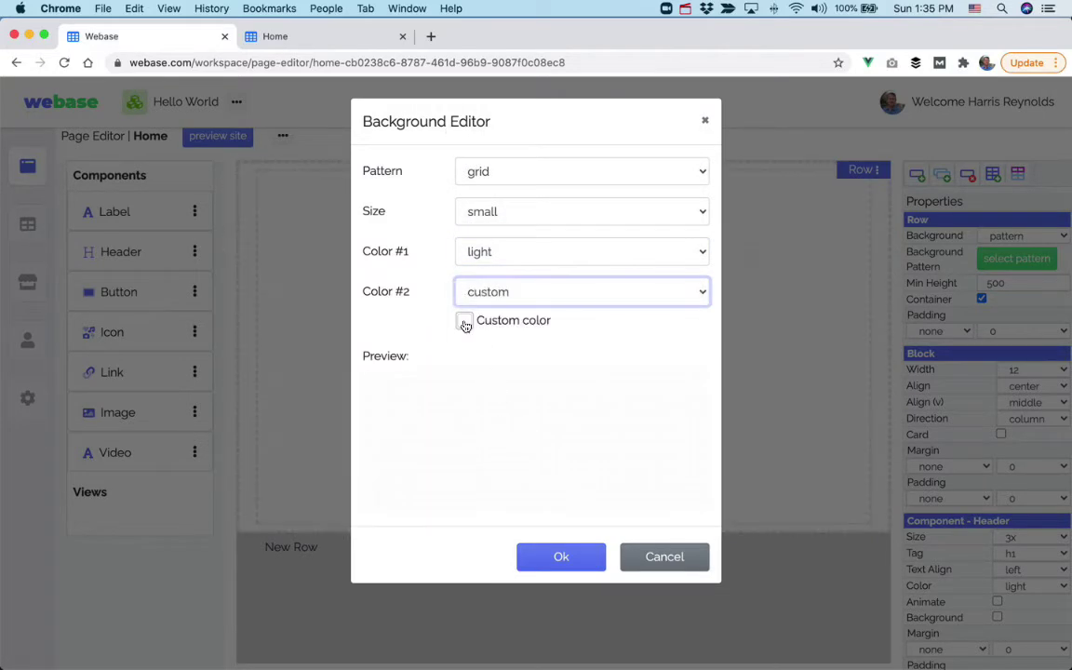
pyautogui.click(465, 323)
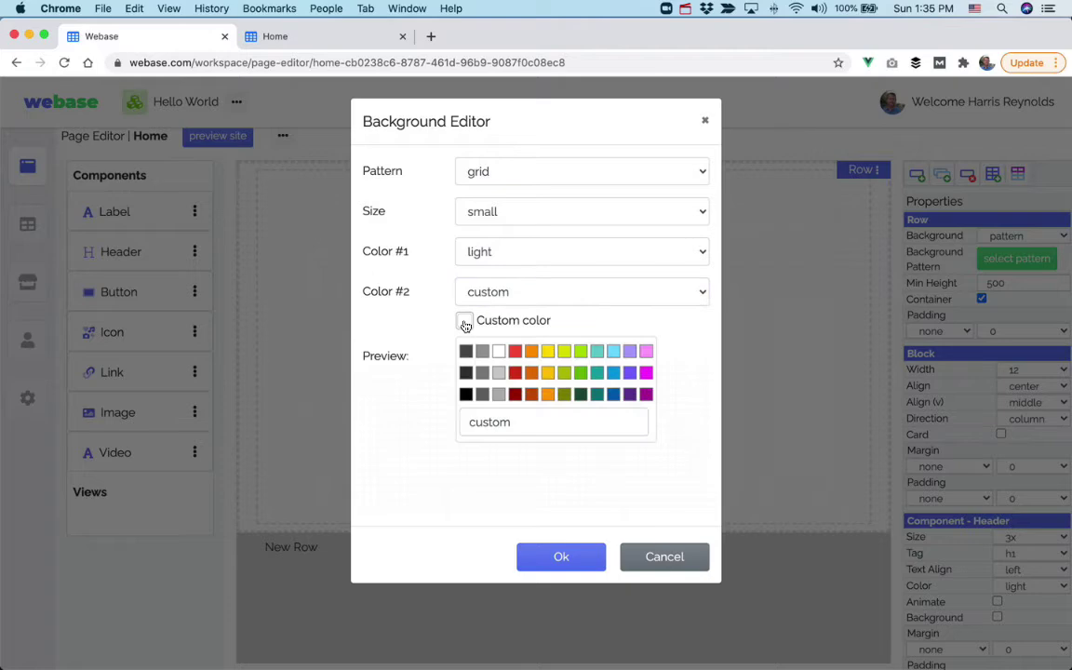
pyautogui.click(498, 372)
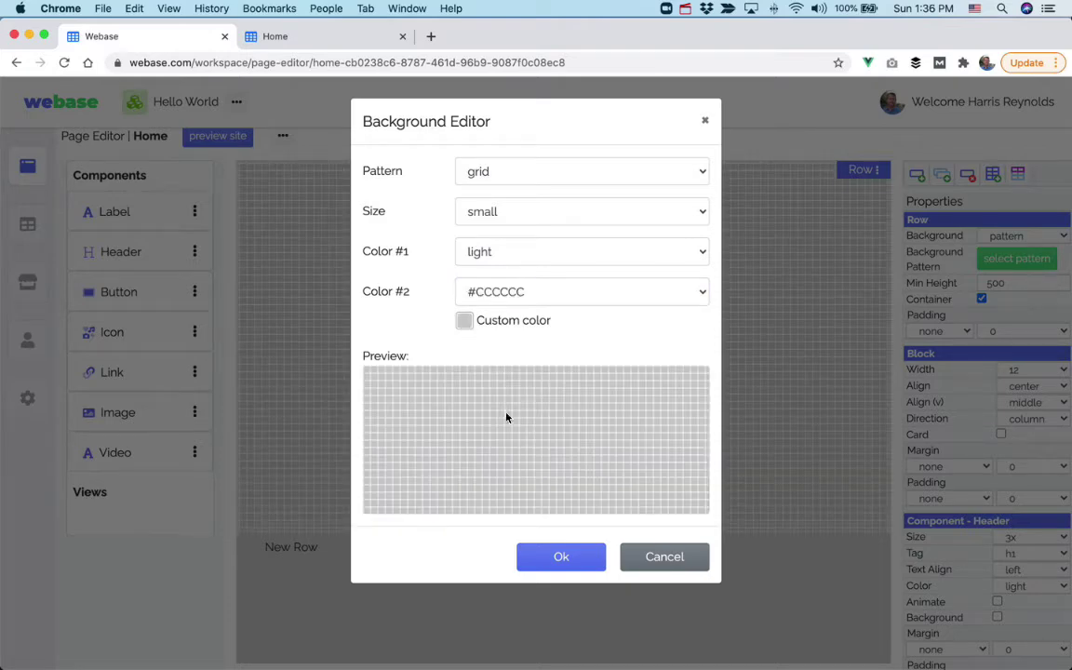
pyautogui.click(562, 561)
# - Select the "Hello World!" header and change its text color to dark
pyautogui.click(511, 361)
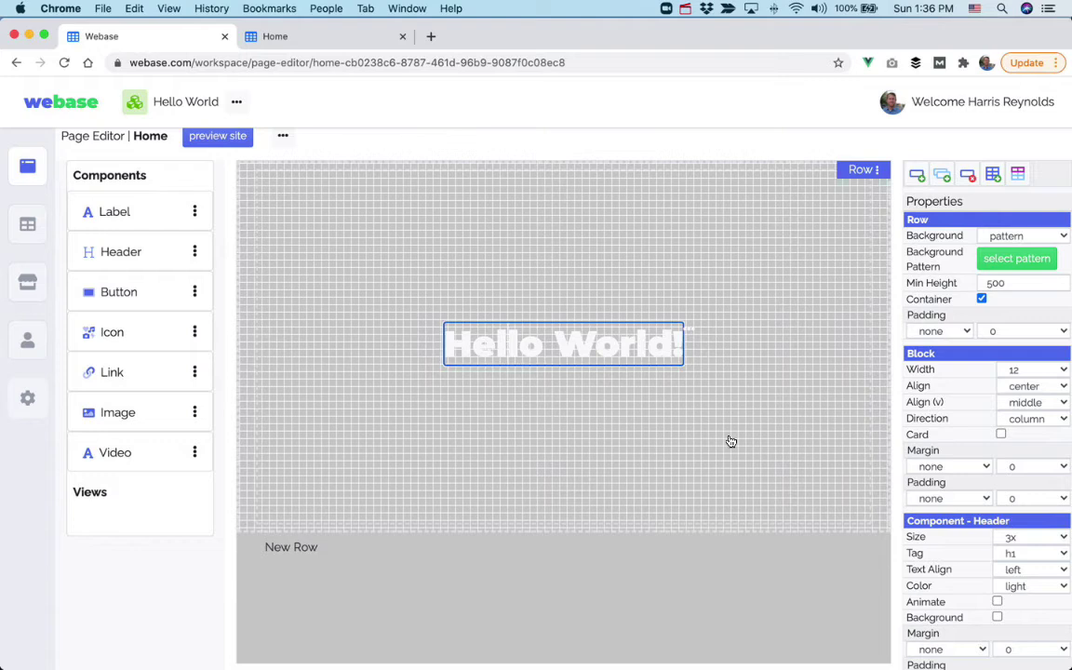
pyautogui.click(1018, 590)
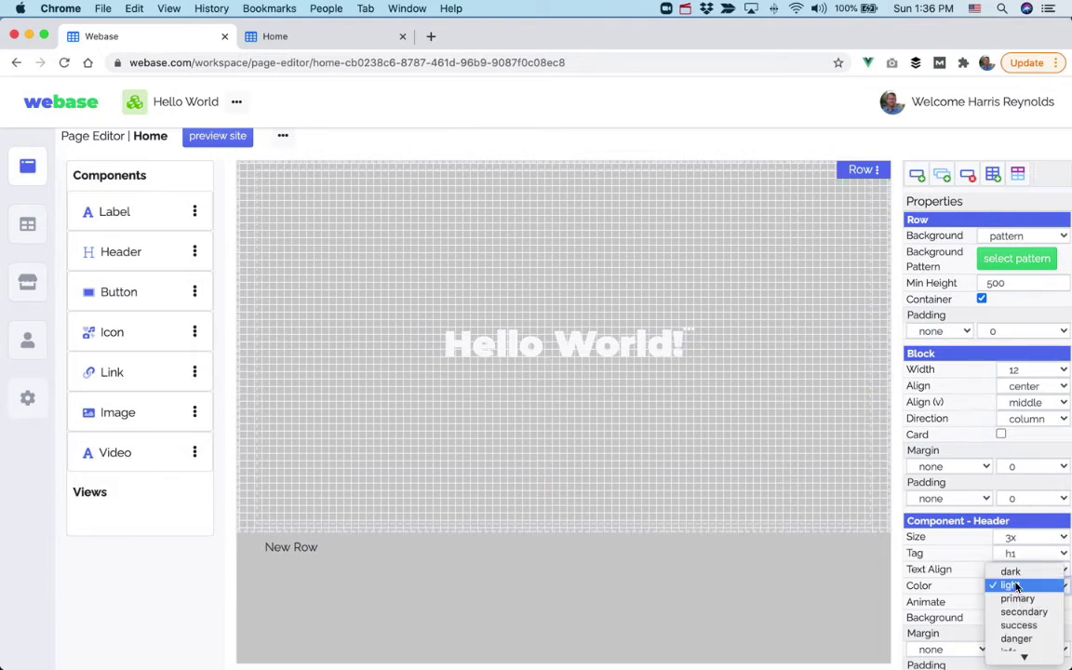
pyautogui.click(1016, 568)
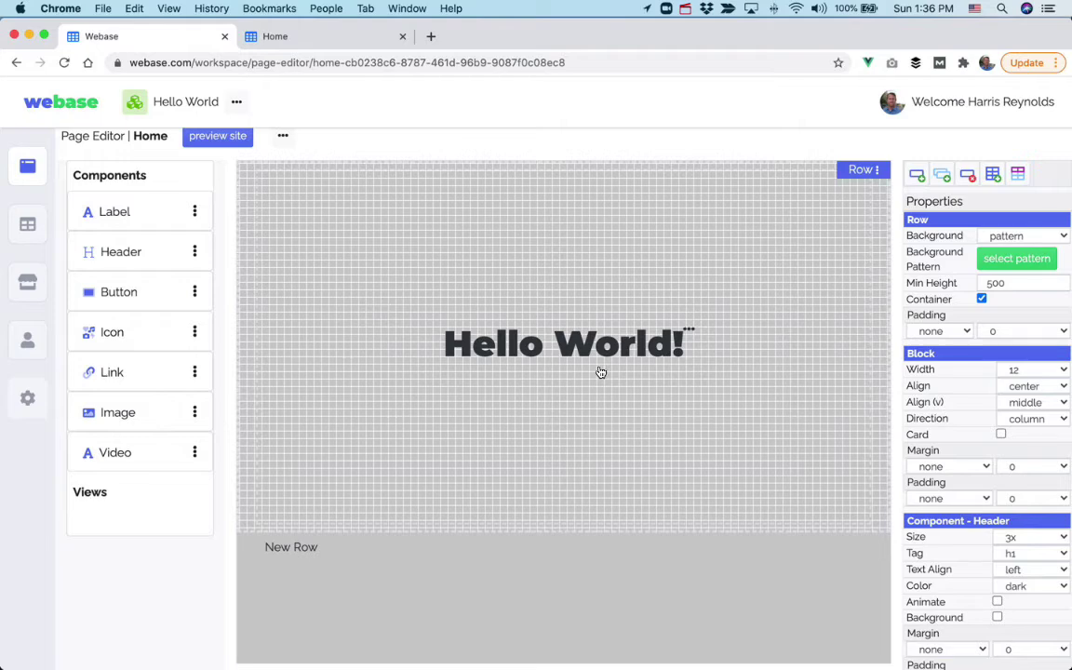
# - Open the row's background pattern settings and choose the dots pattern
pyautogui.click(1012, 258)
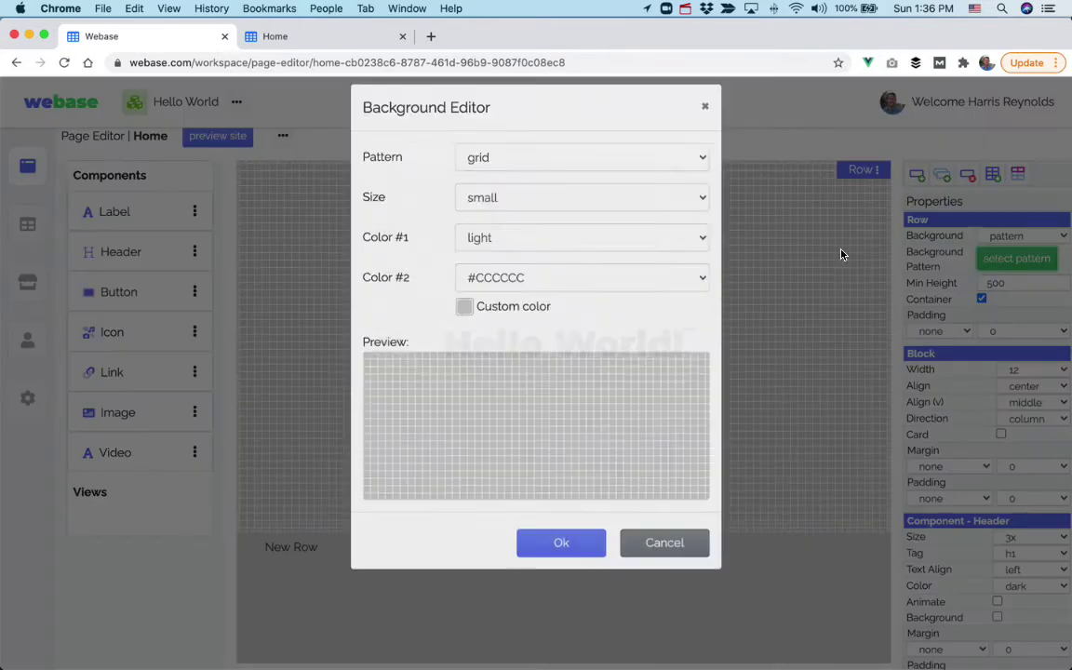
pyautogui.click(529, 182)
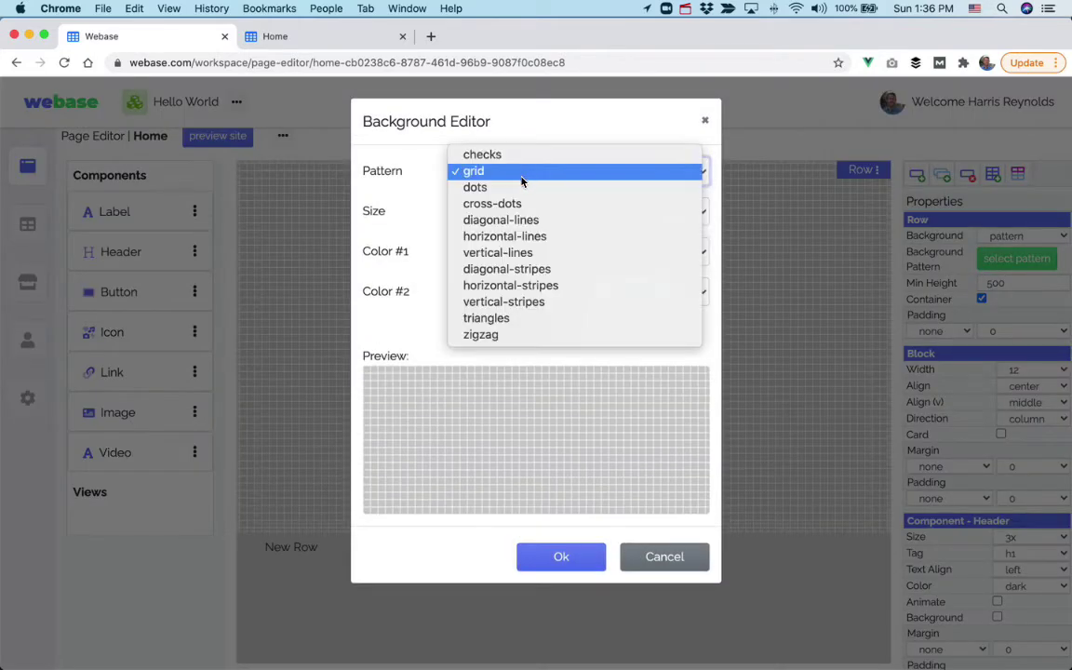
pyautogui.click(510, 185)
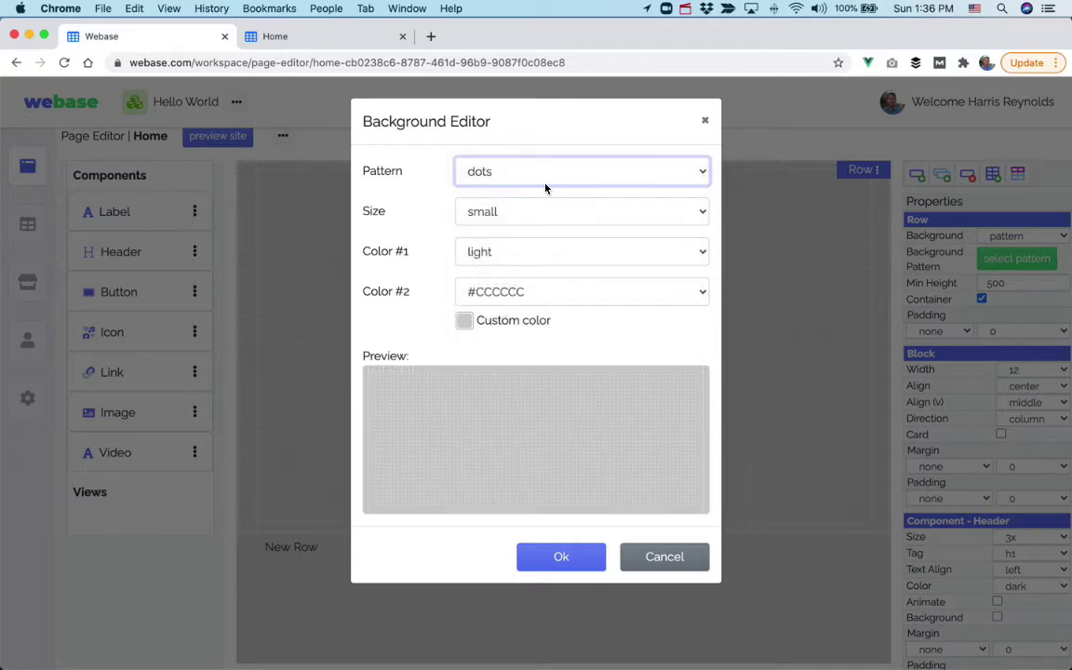
# - Try the horizontal-lines pattern at the large size, and return the size to small
pyautogui.click(543, 183)
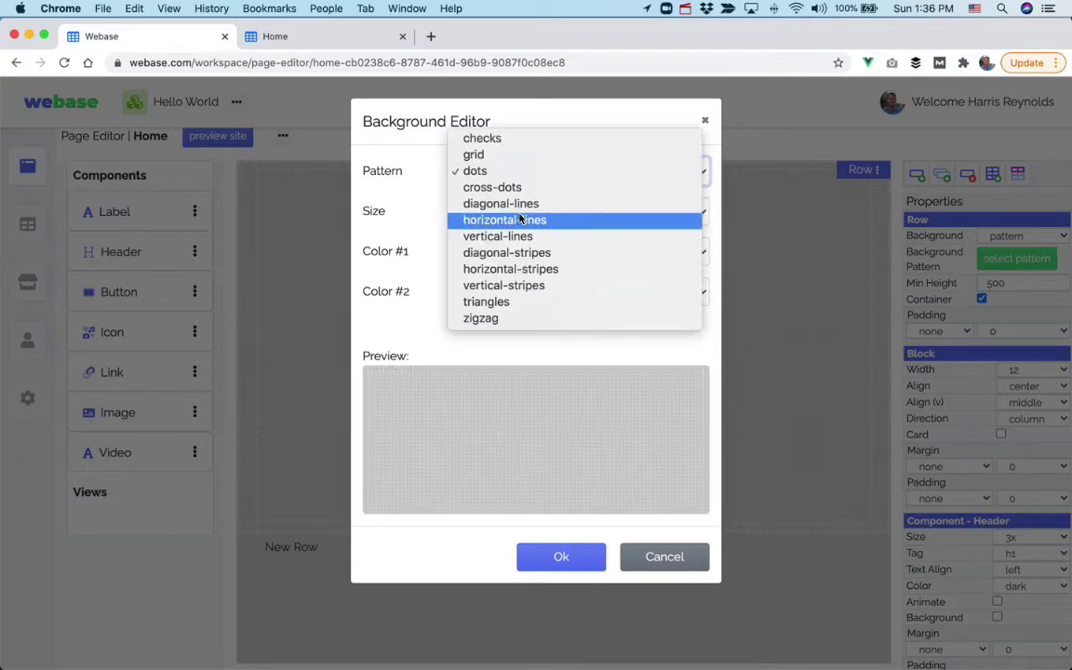
pyautogui.click(520, 219)
pyautogui.click(513, 219)
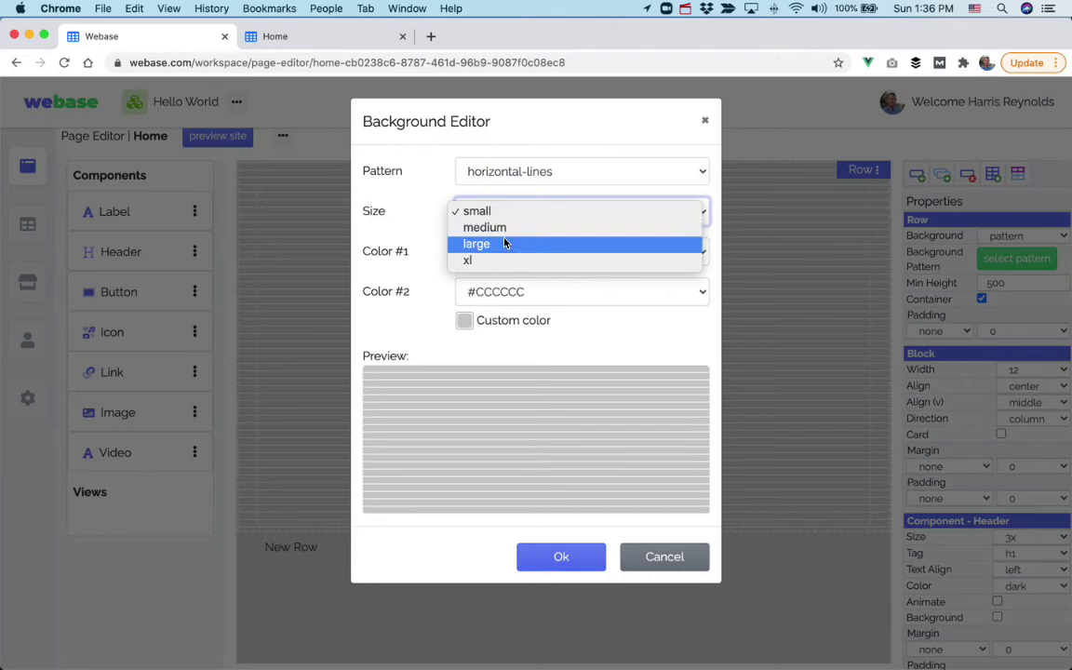
pyautogui.click(503, 242)
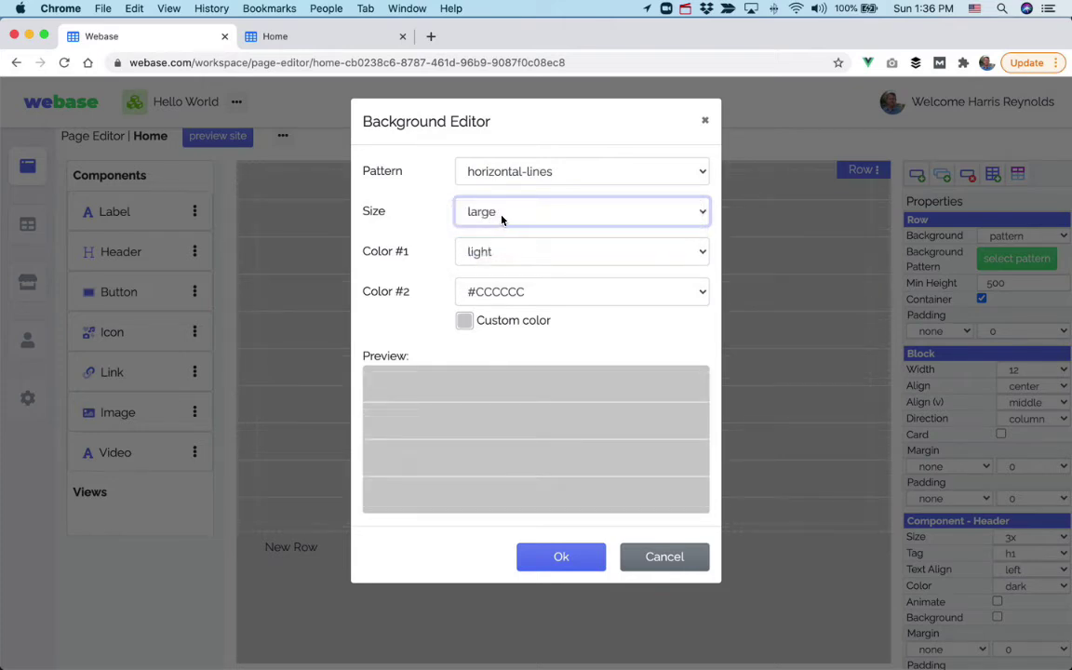
pyautogui.click(502, 214)
pyautogui.click(505, 177)
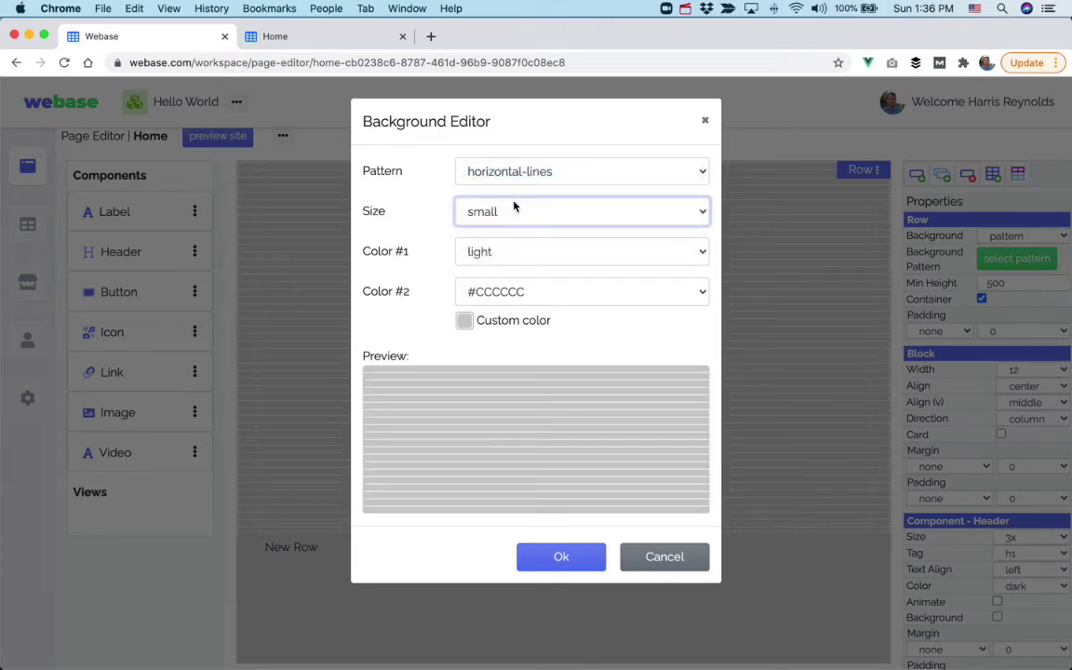
# - Try the triangles, diagonal-stripes and grid patterns for the row's background
pyautogui.click(514, 172)
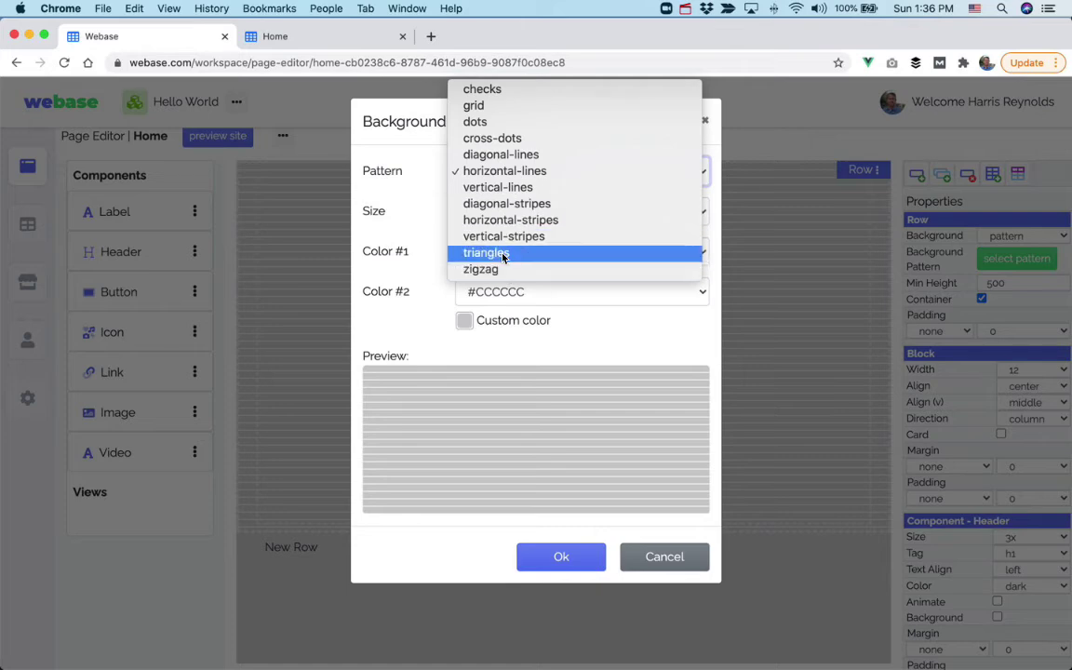
pyautogui.click(503, 253)
pyautogui.click(506, 175)
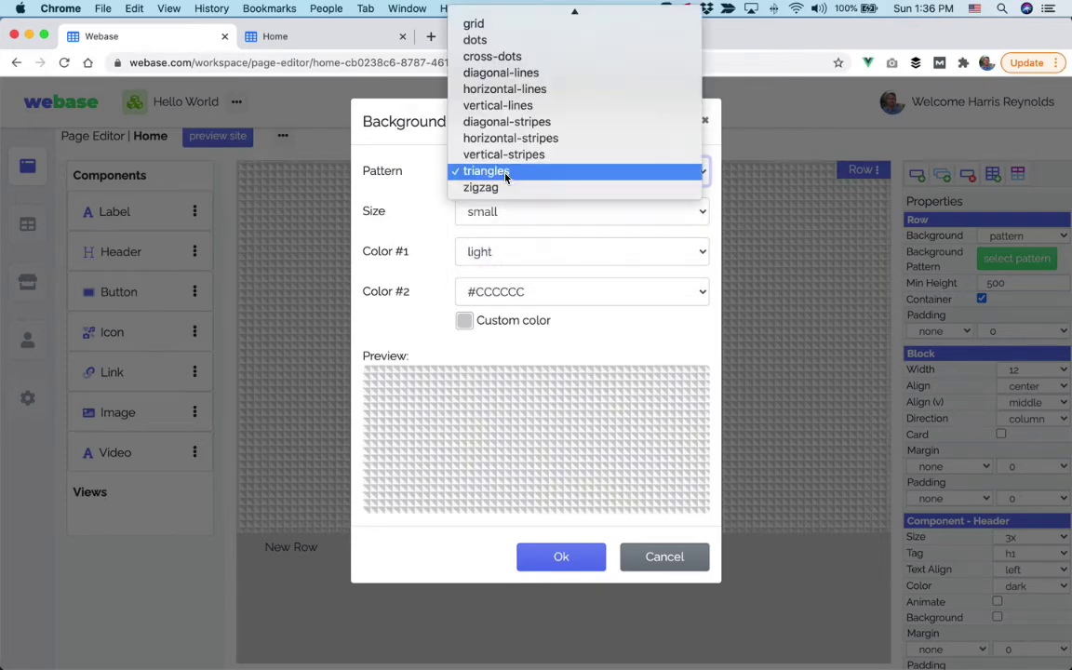
pyautogui.click(507, 122)
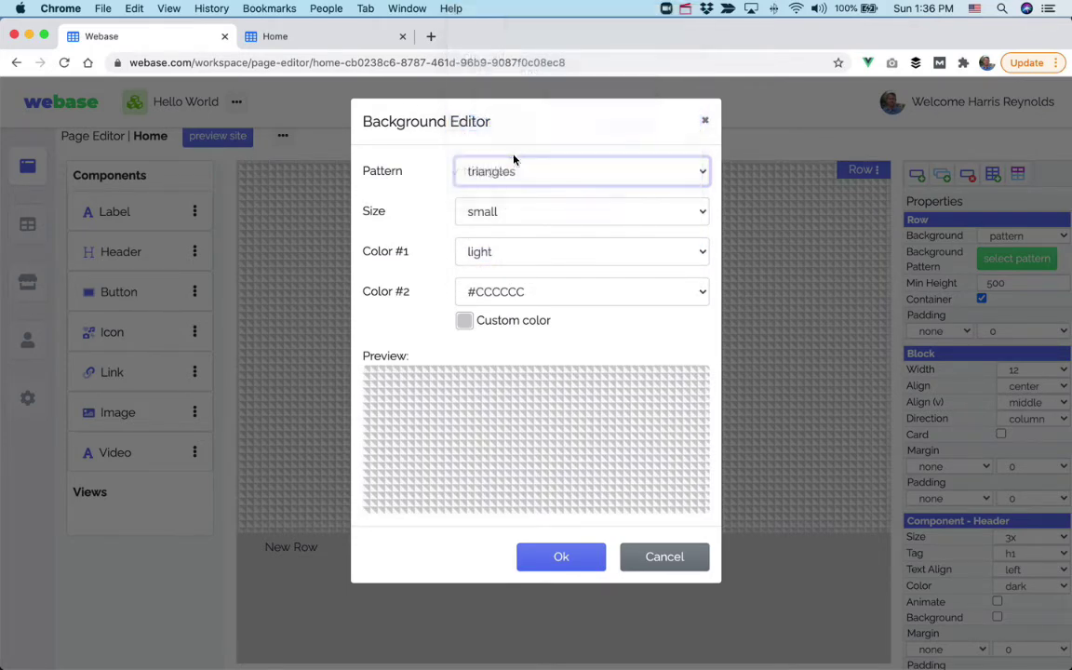
pyautogui.click(516, 172)
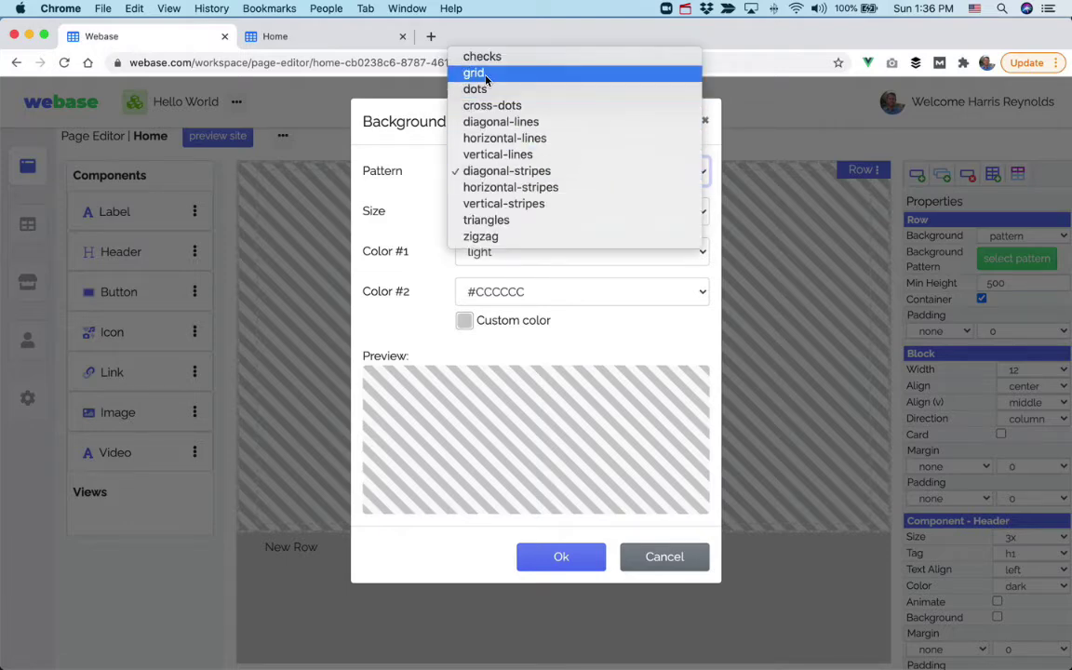
pyautogui.click(475, 74)
# - Set the pattern back to dots and apply it to the row's background
pyautogui.click(533, 170)
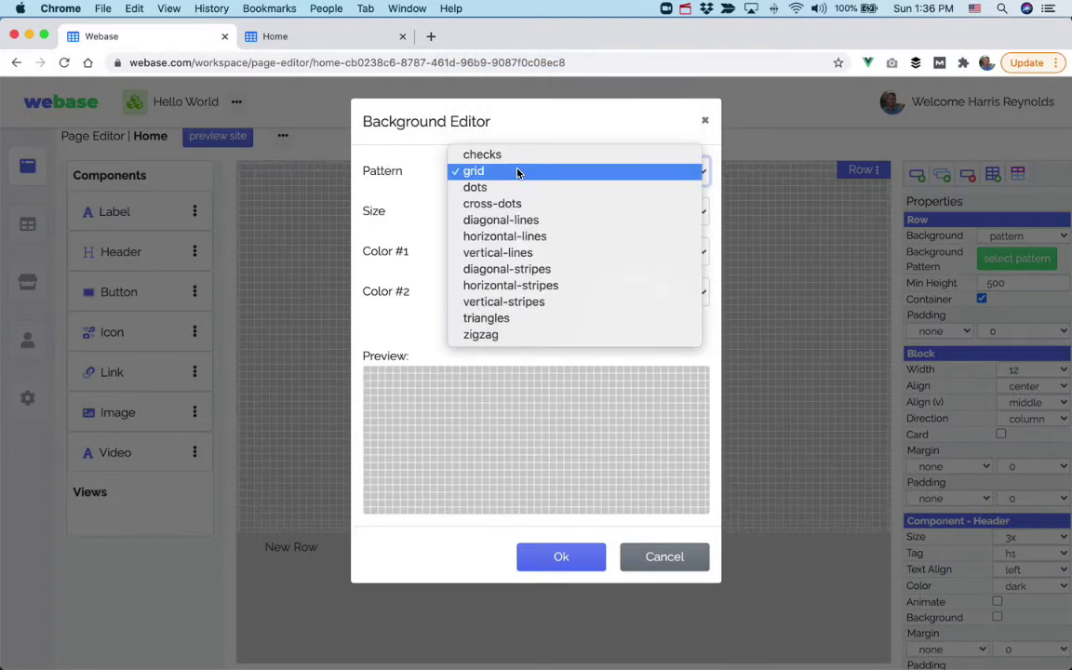
pyautogui.click(482, 191)
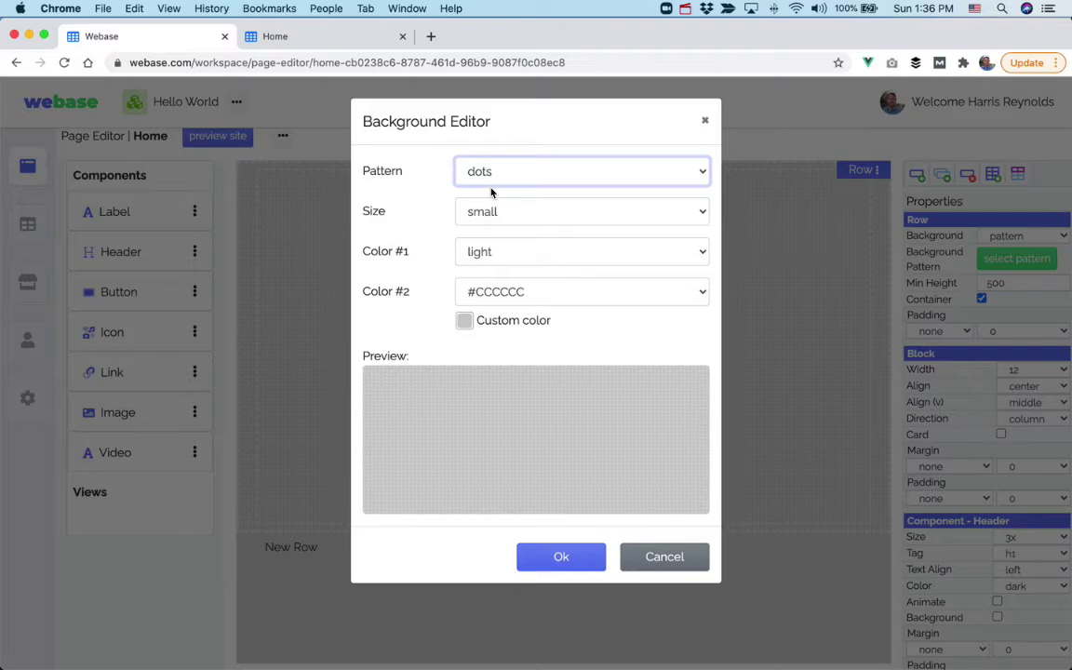
pyautogui.click(560, 558)
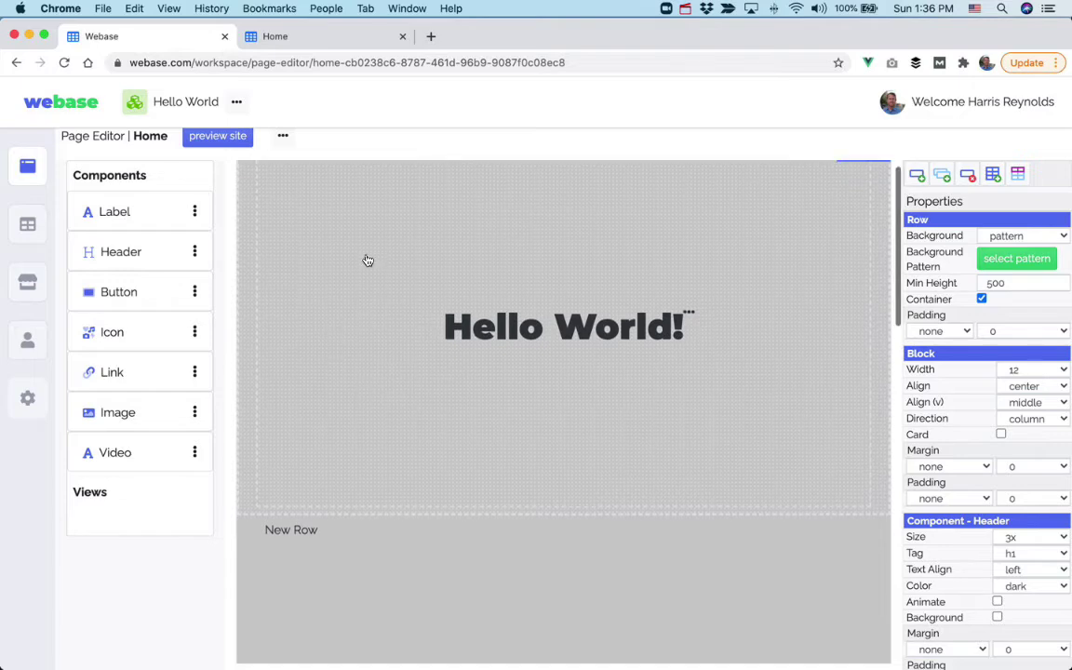
# - Open webase.com in a new browser tab, examine the patterned background behind its hero section, and return to the page editor
pyautogui.write('web')
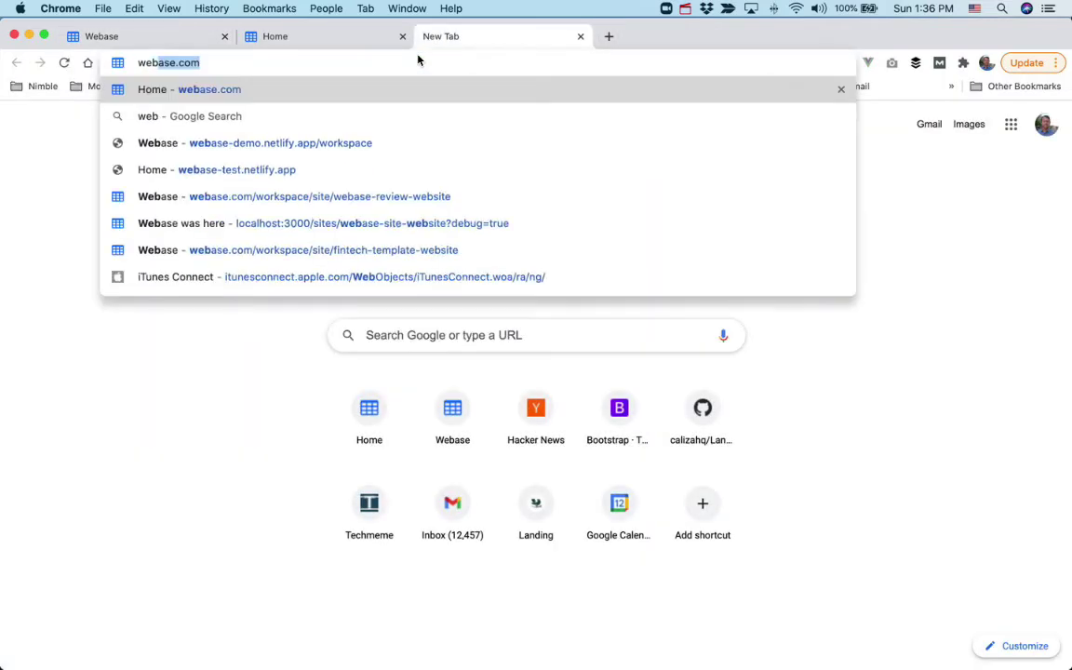
pyautogui.press('Return')
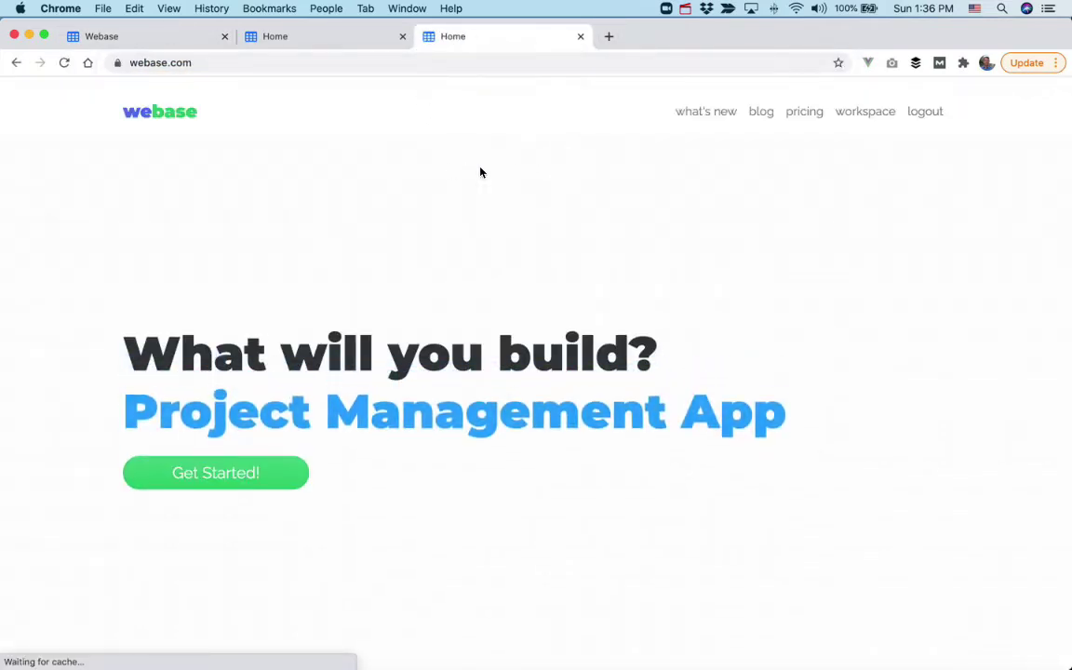
pyautogui.scroll(-1, 739, 321)
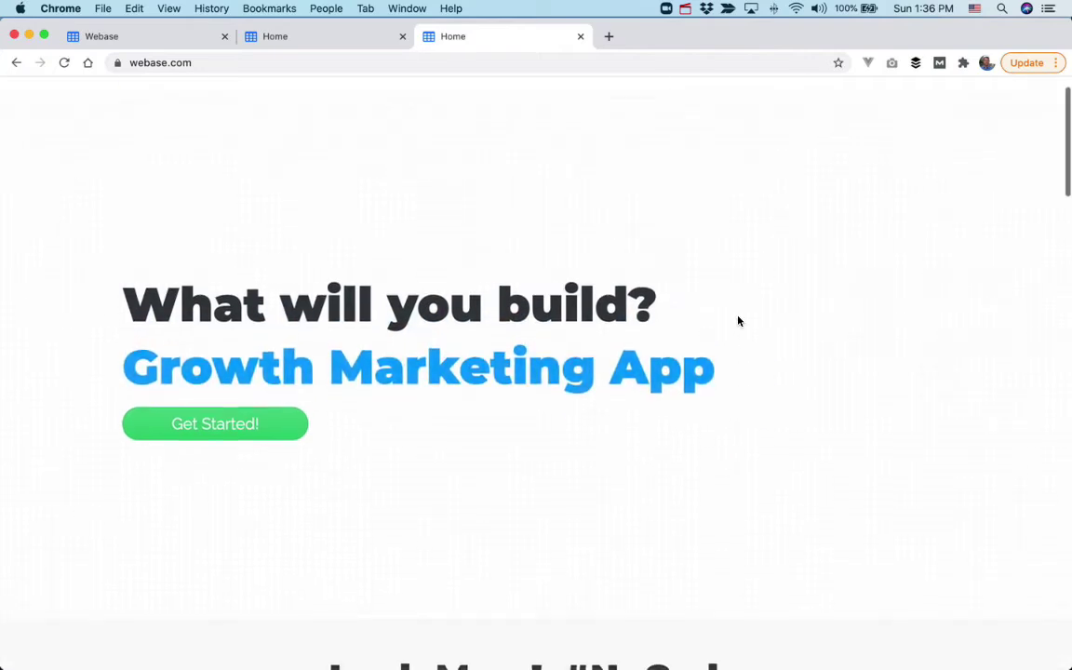
pyautogui.scroll(1, 140, 367)
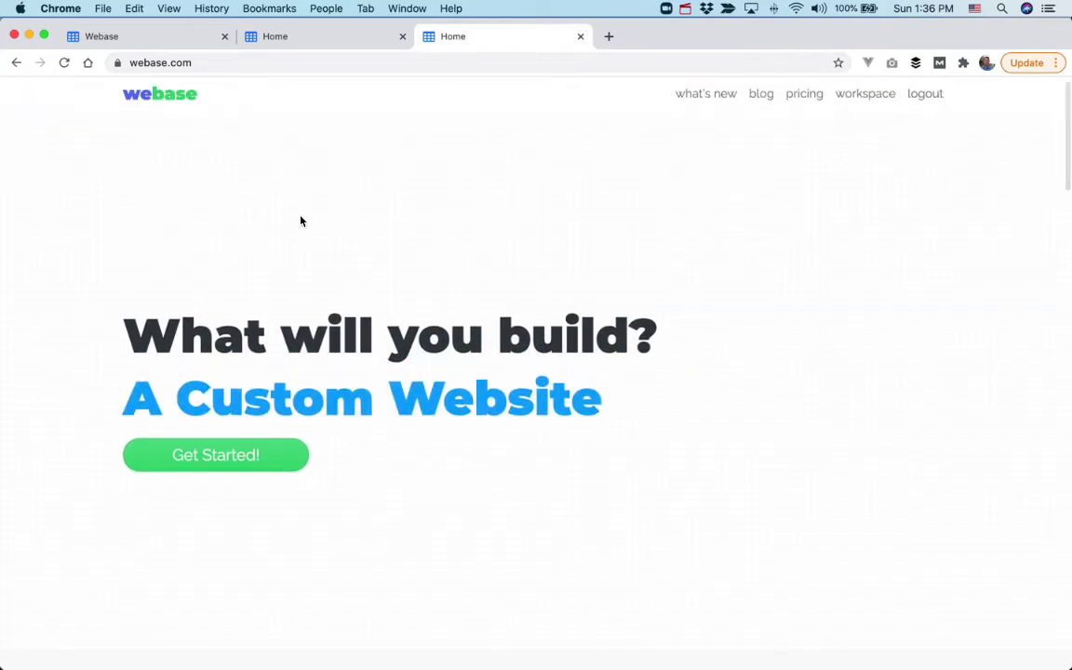
pyautogui.scroll(1, 307, 265)
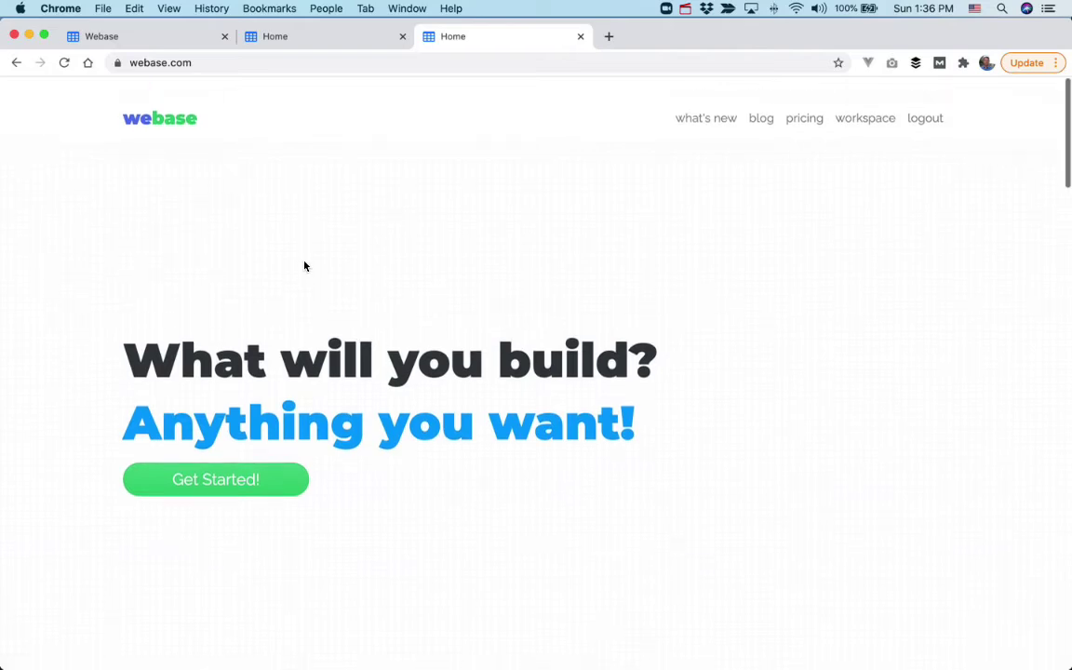
pyautogui.click(147, 35)
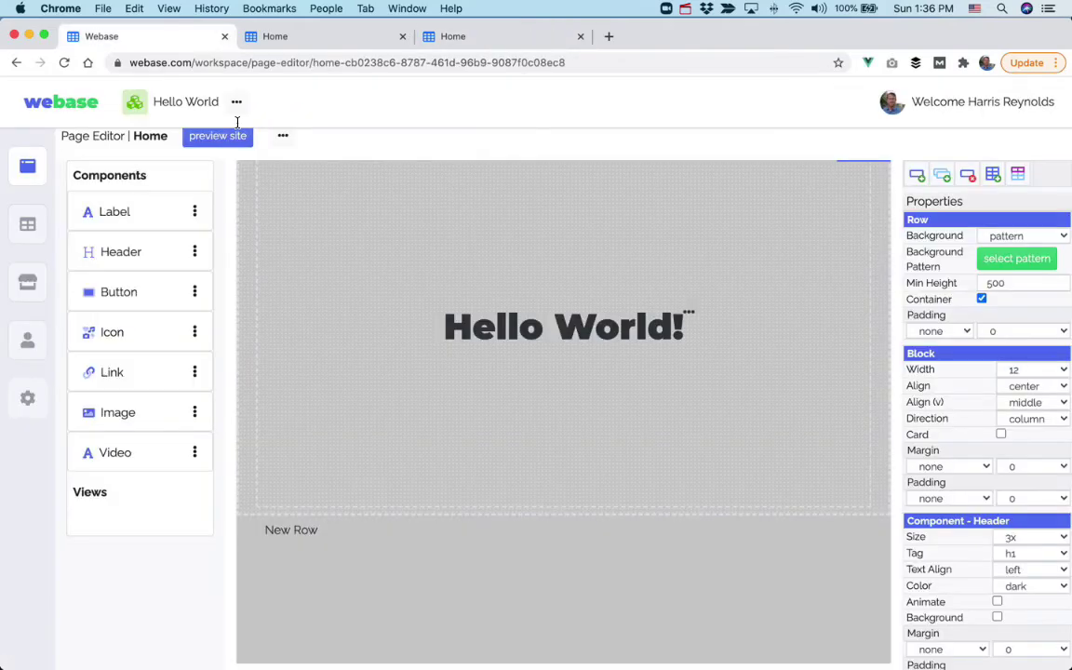
# - Dismiss the pattern selection and set the row's background to none
pyautogui.click(1019, 257)
pyautogui.click(568, 556)
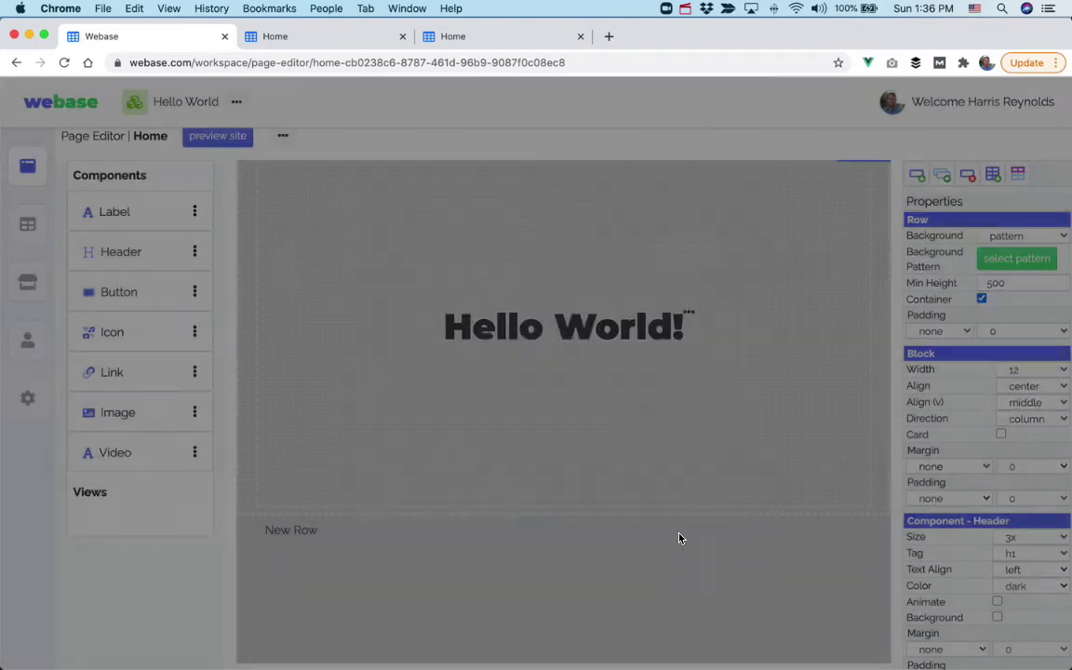
pyautogui.click(1025, 239)
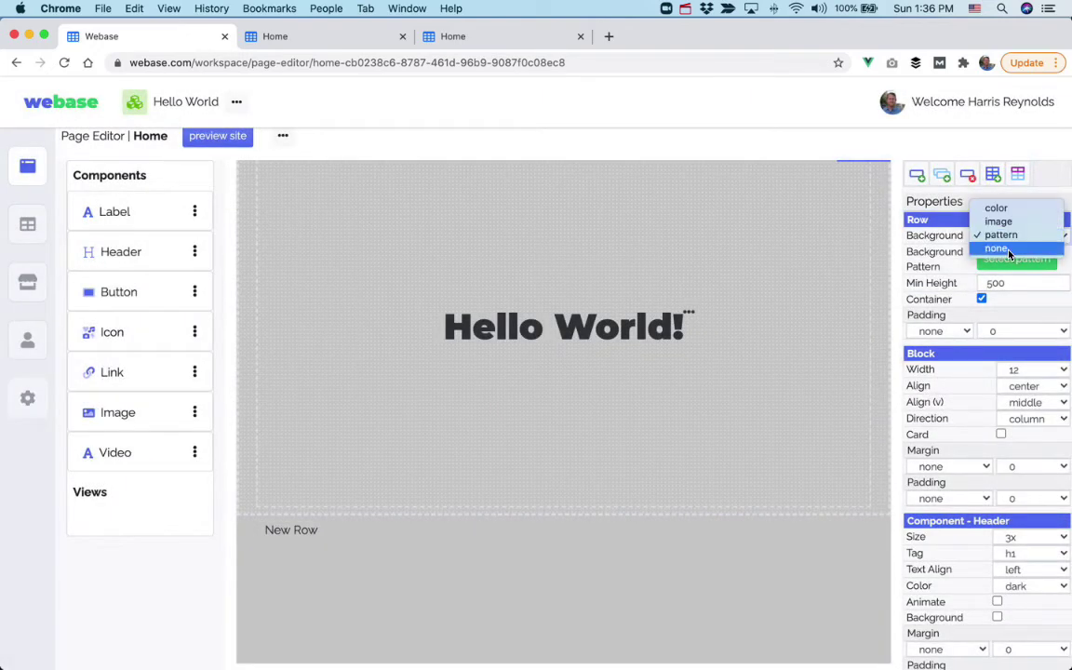
pyautogui.click(1012, 246)
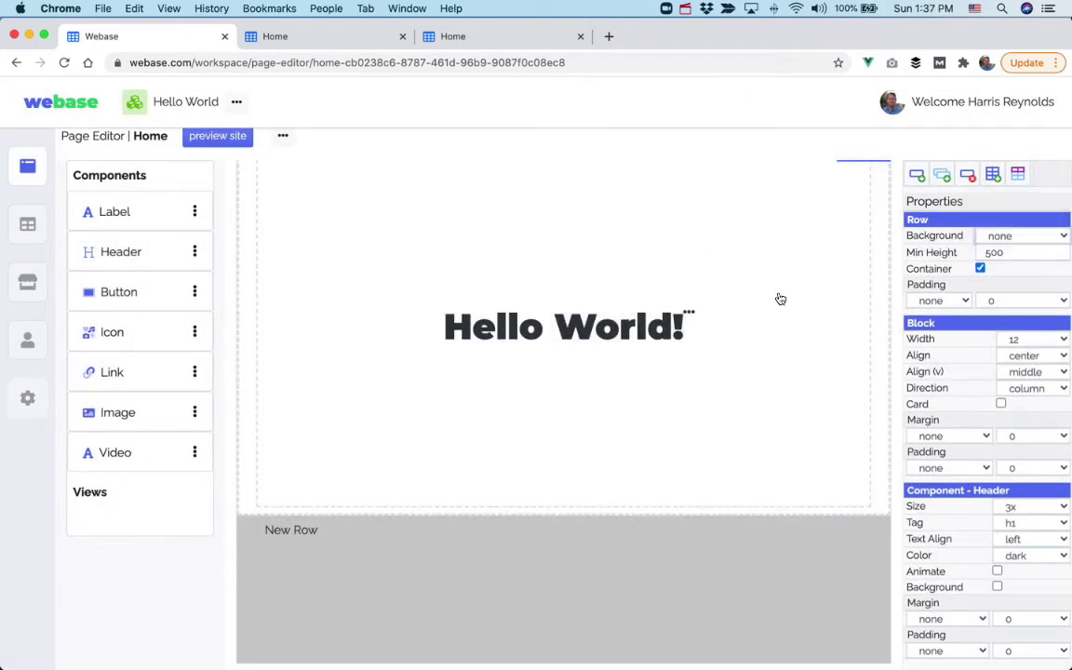
pyautogui.scroll(1, 779, 299)
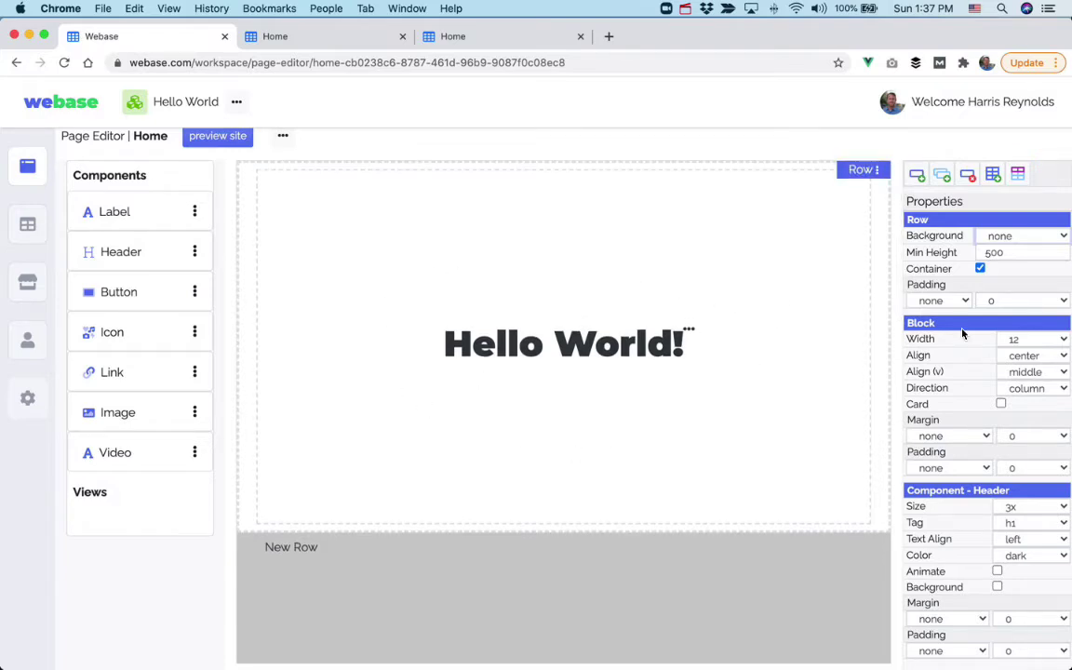
# - Set the row's background to color with a solid fill, and choose purple as the background color
pyautogui.click(1009, 237)
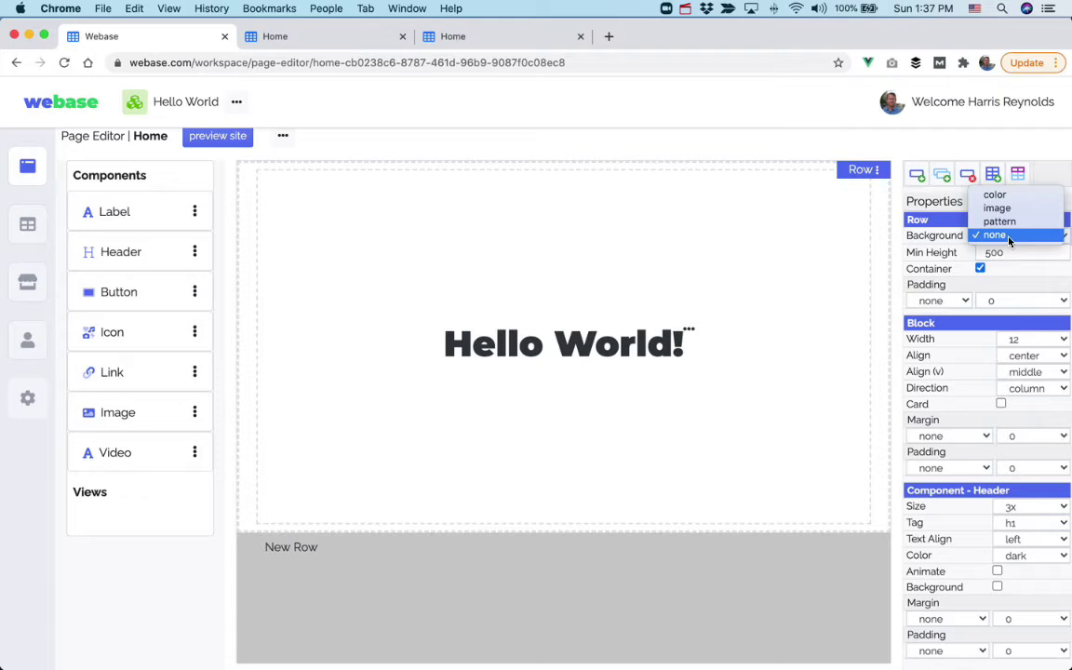
pyautogui.click(996, 197)
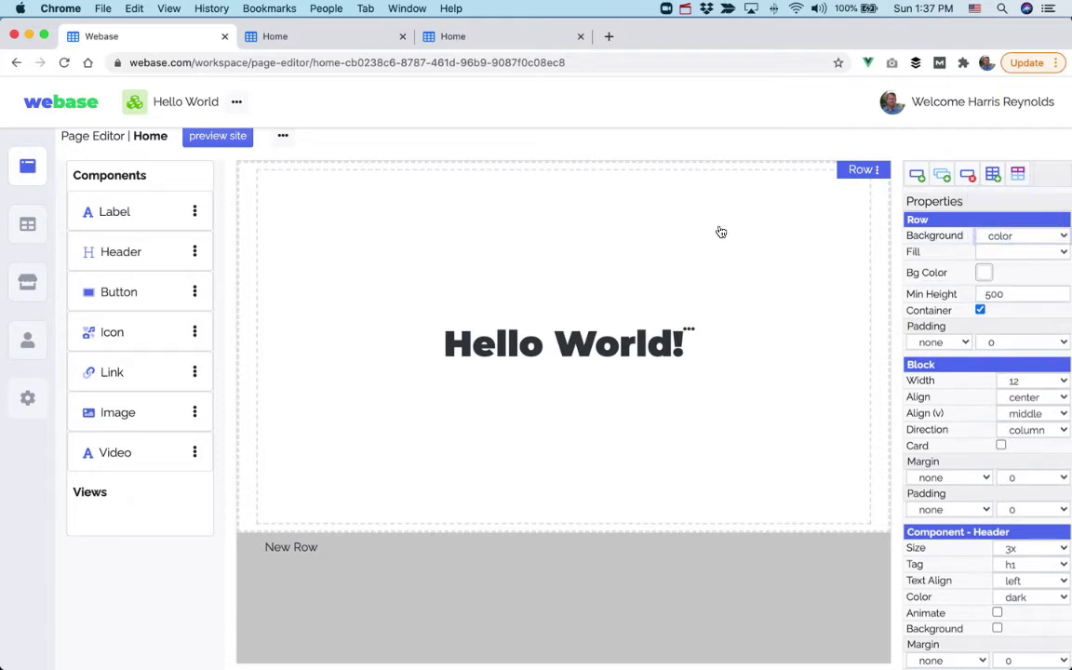
pyautogui.click(1002, 253)
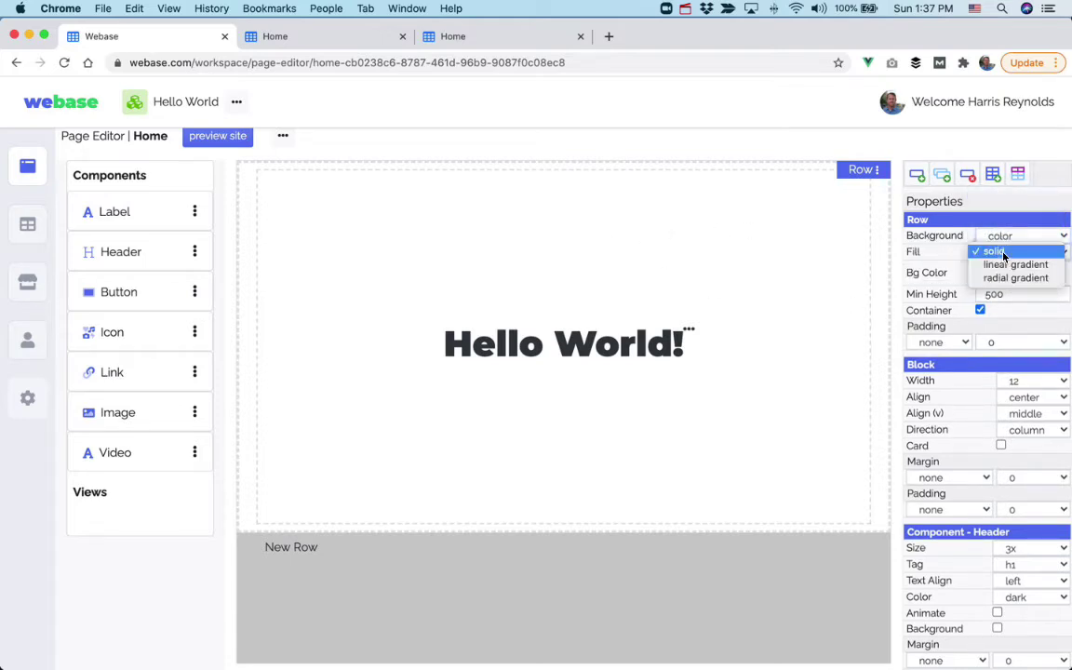
pyautogui.click(1002, 253)
pyautogui.click(985, 275)
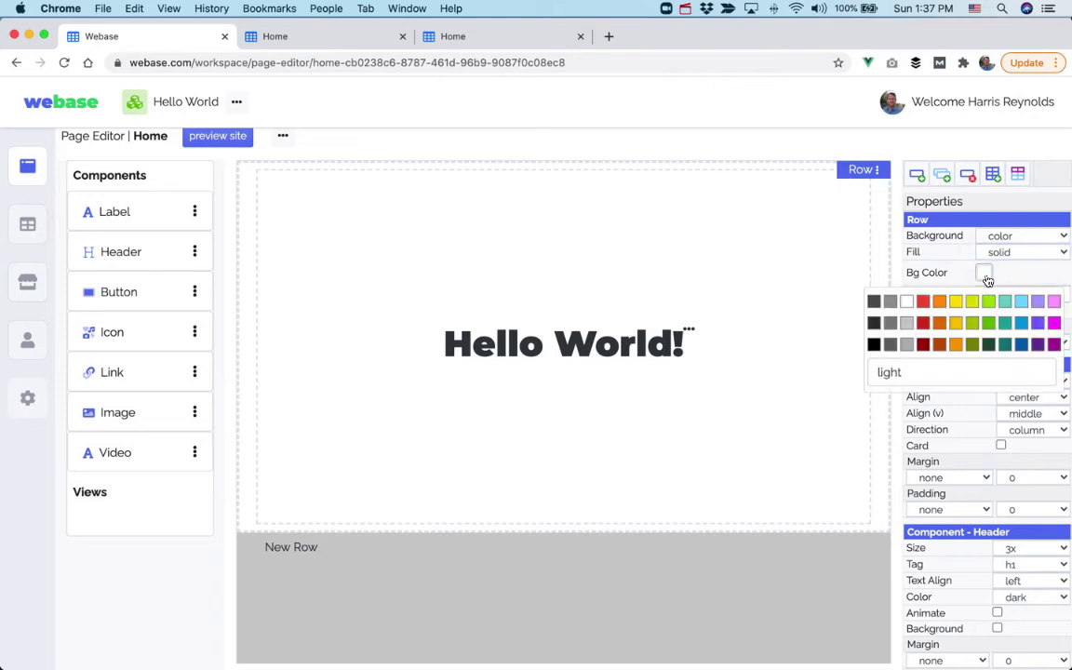
pyautogui.click(1037, 323)
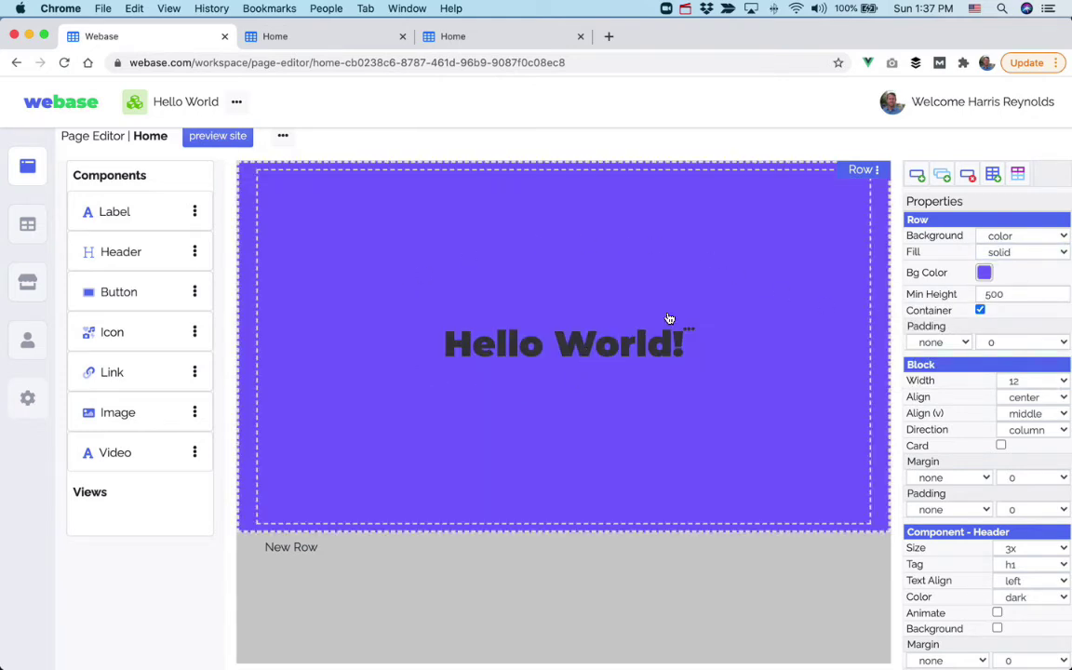
# - Change the row's fill to a linear gradient, trying green and settling on light purple as the second color
pyautogui.click(1003, 253)
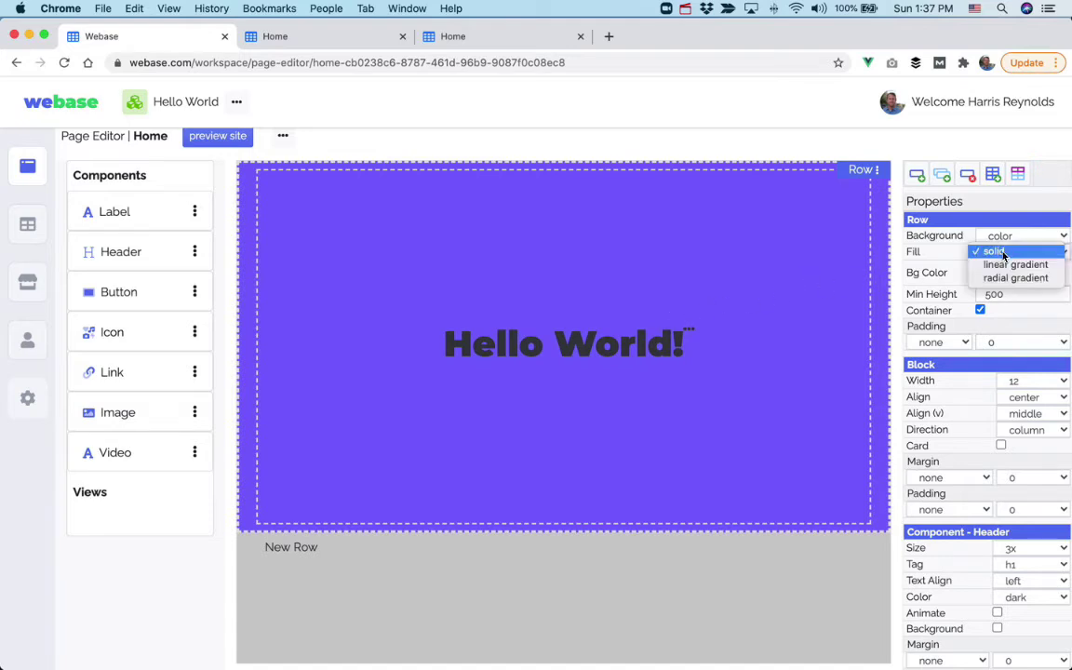
pyautogui.click(1001, 265)
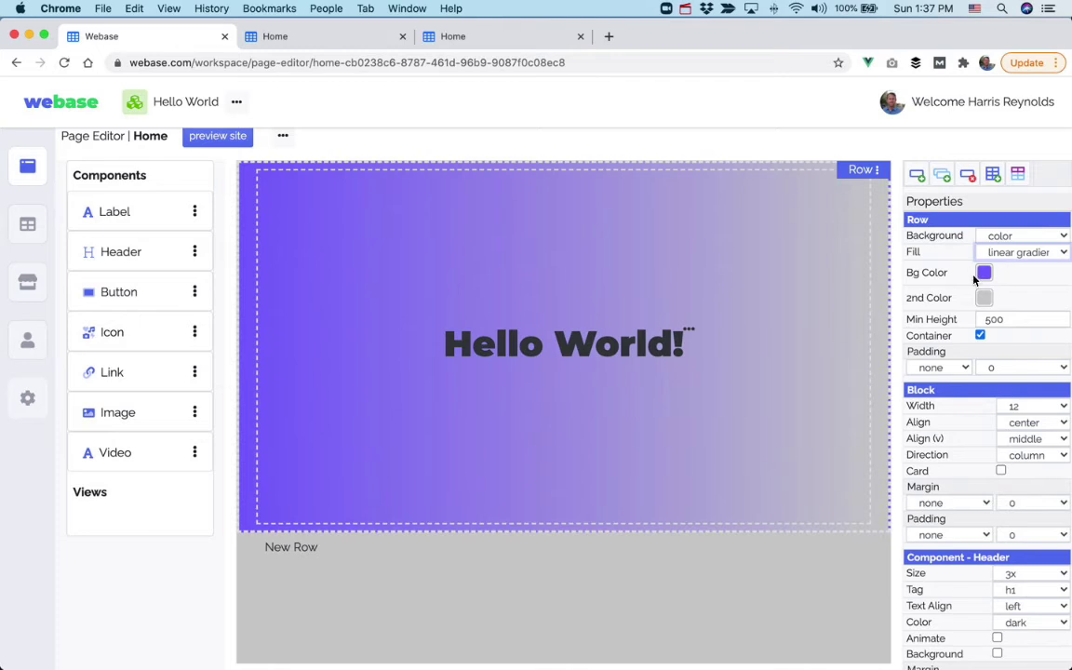
pyautogui.click(985, 301)
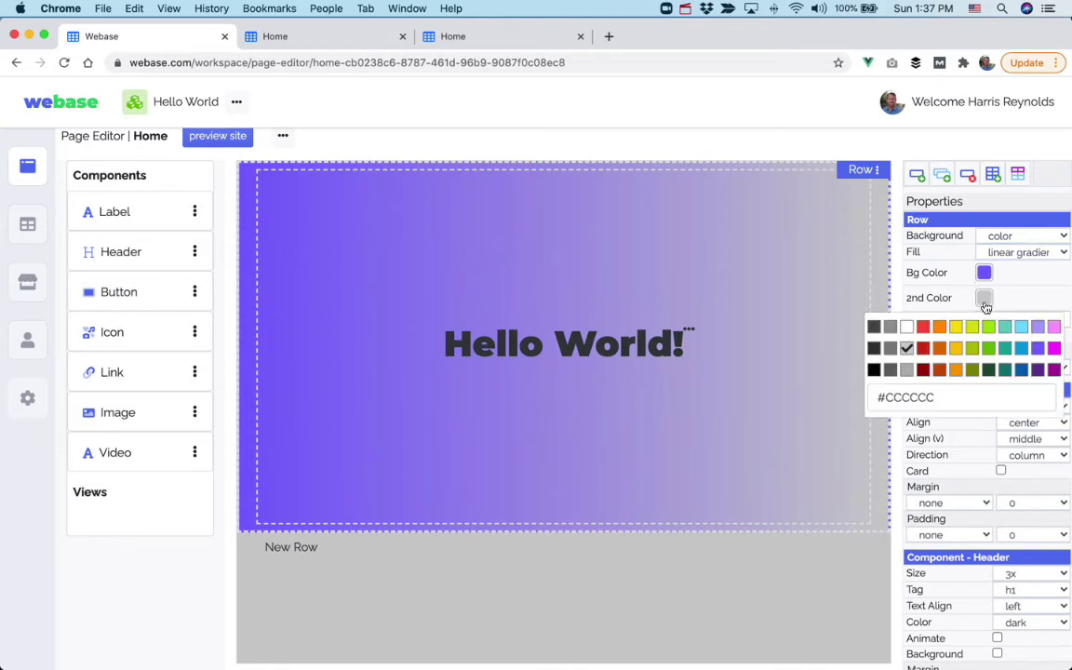
pyautogui.click(991, 349)
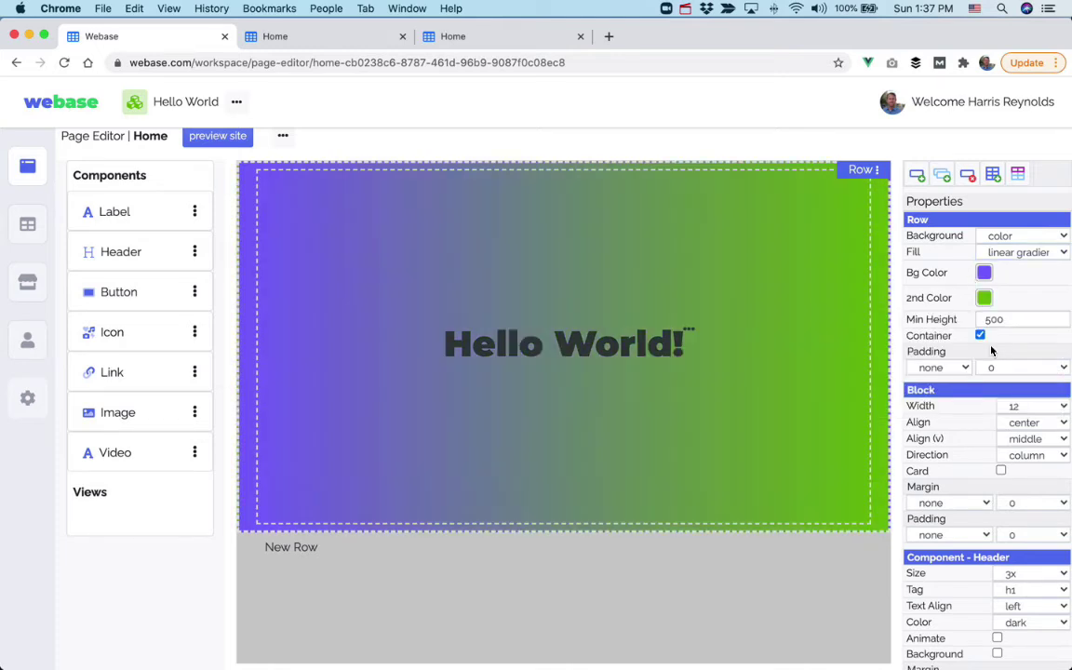
pyautogui.click(983, 298)
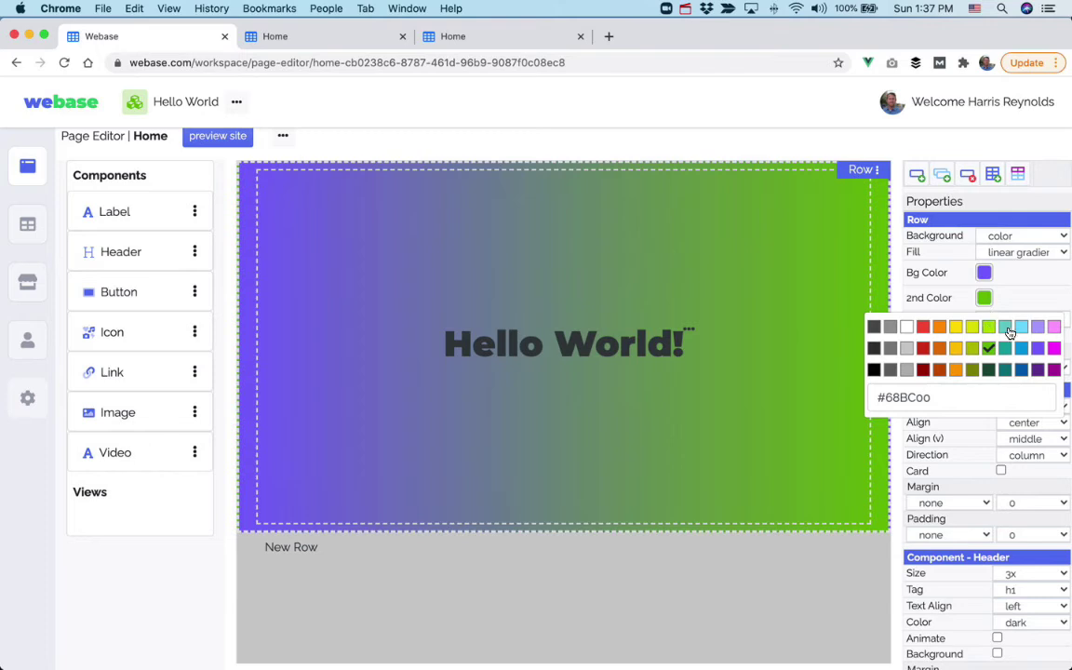
pyautogui.click(1036, 328)
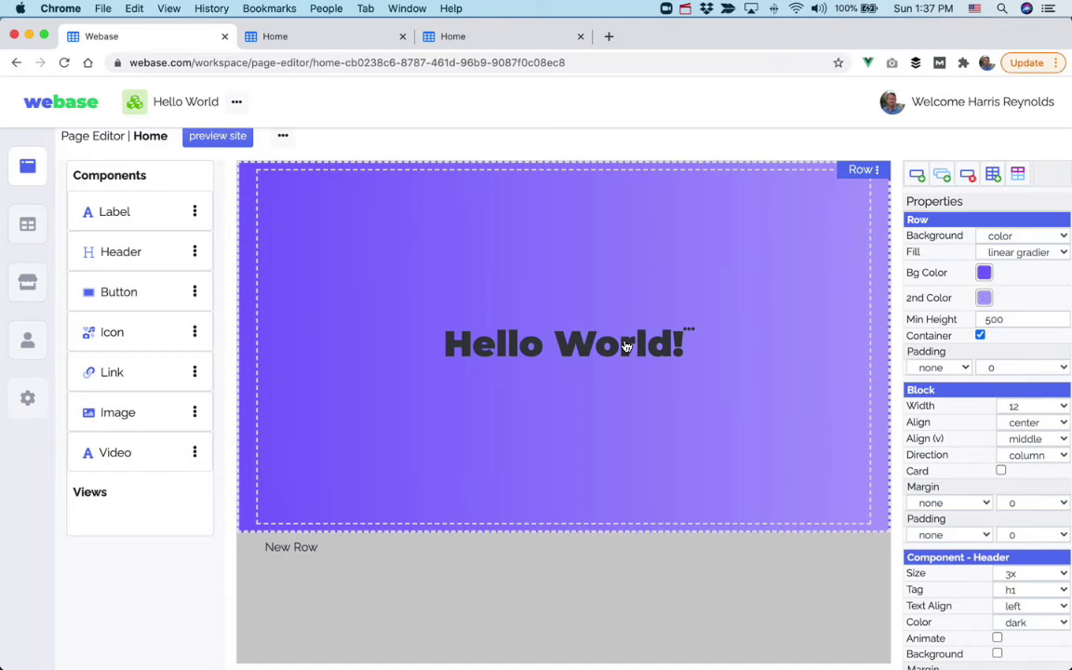
# - Set the text color of the Hello World! header to light
pyautogui.click(1020, 605)
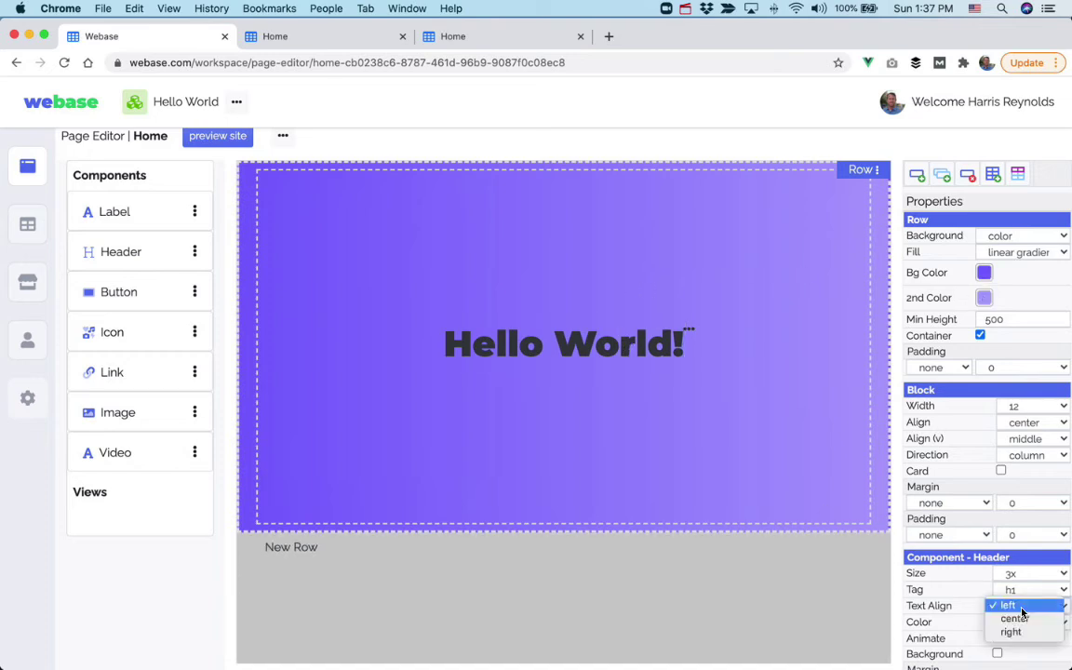
pyautogui.click(864, 602)
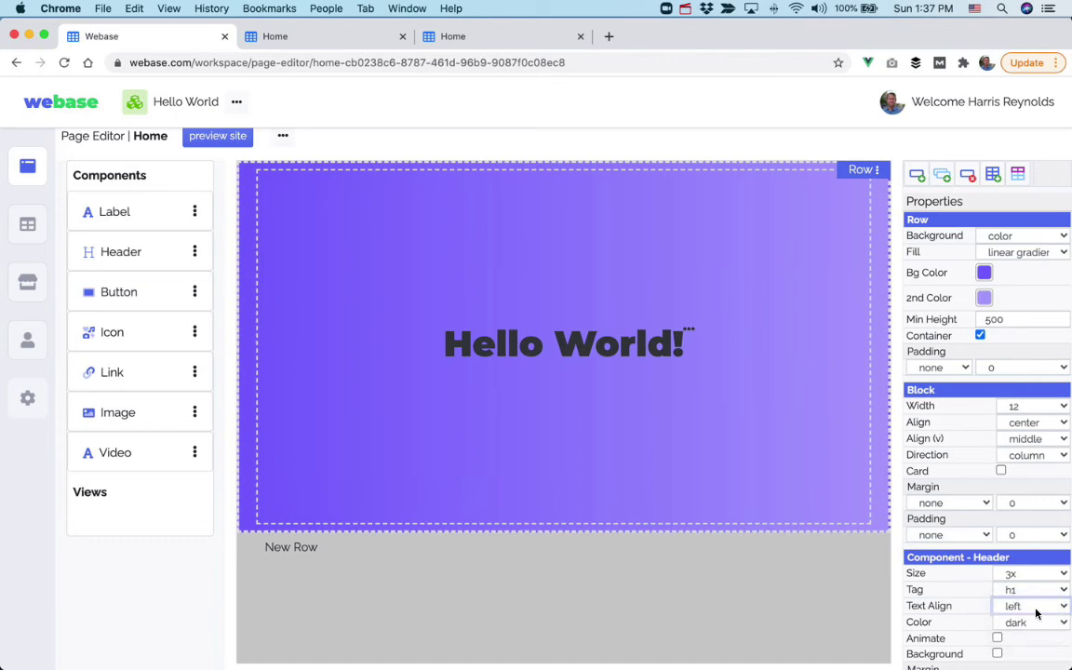
pyautogui.click(1034, 609)
pyautogui.click(827, 568)
pyautogui.click(1015, 621)
pyautogui.click(1009, 511)
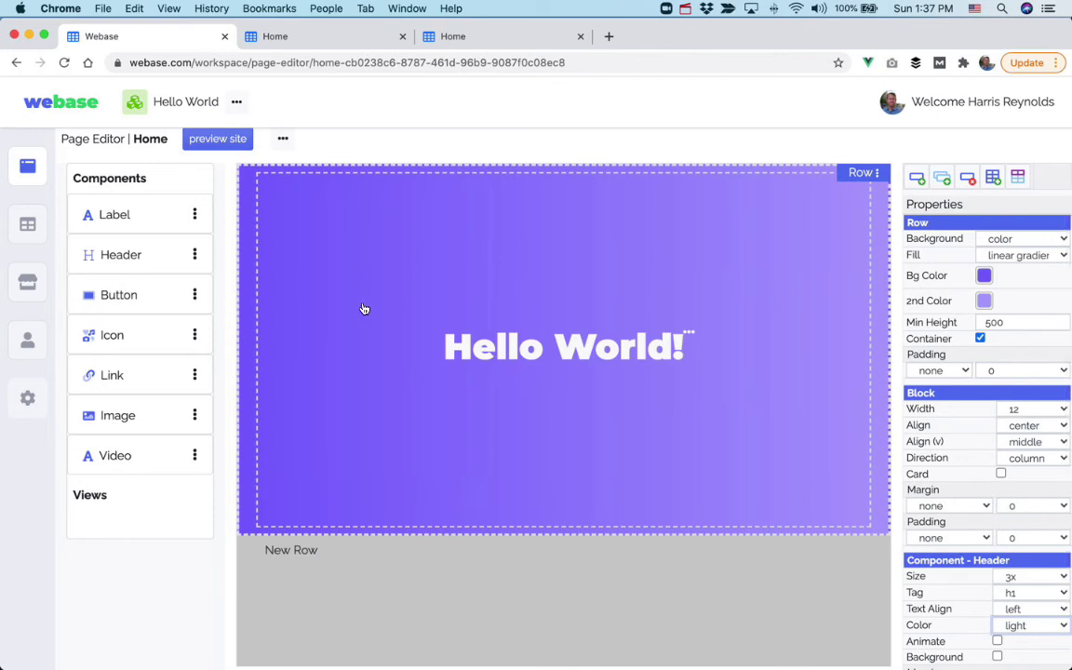
# - Try the radial gradient fill on the row, and return the fill to linear gradient
pyautogui.click(1003, 261)
pyautogui.click(1013, 270)
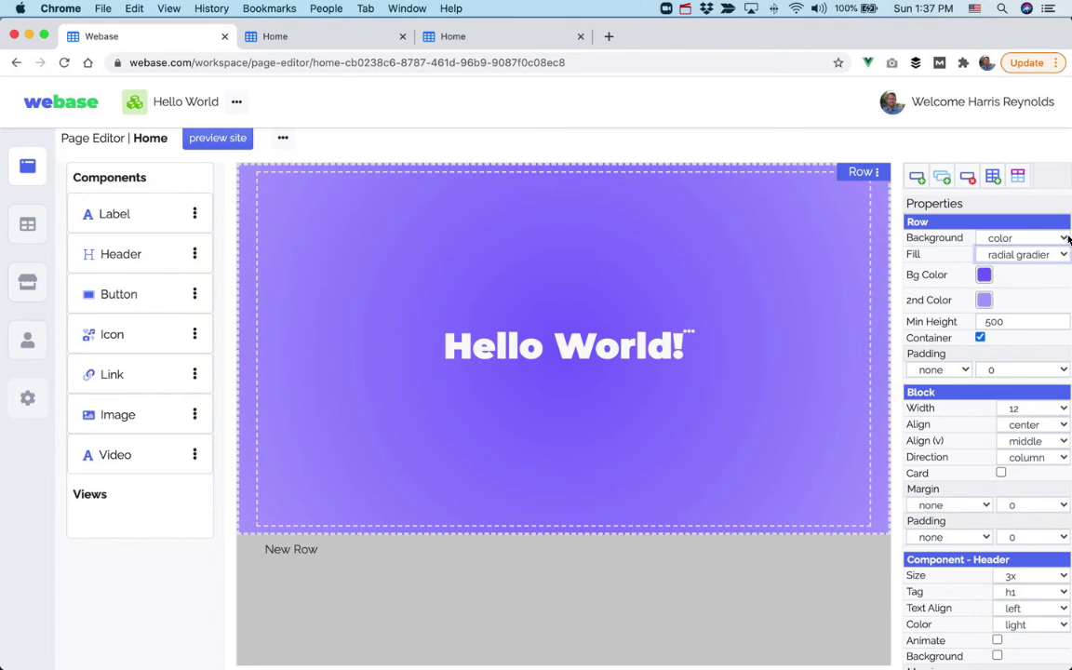
pyautogui.click(1013, 255)
pyautogui.press('Return')
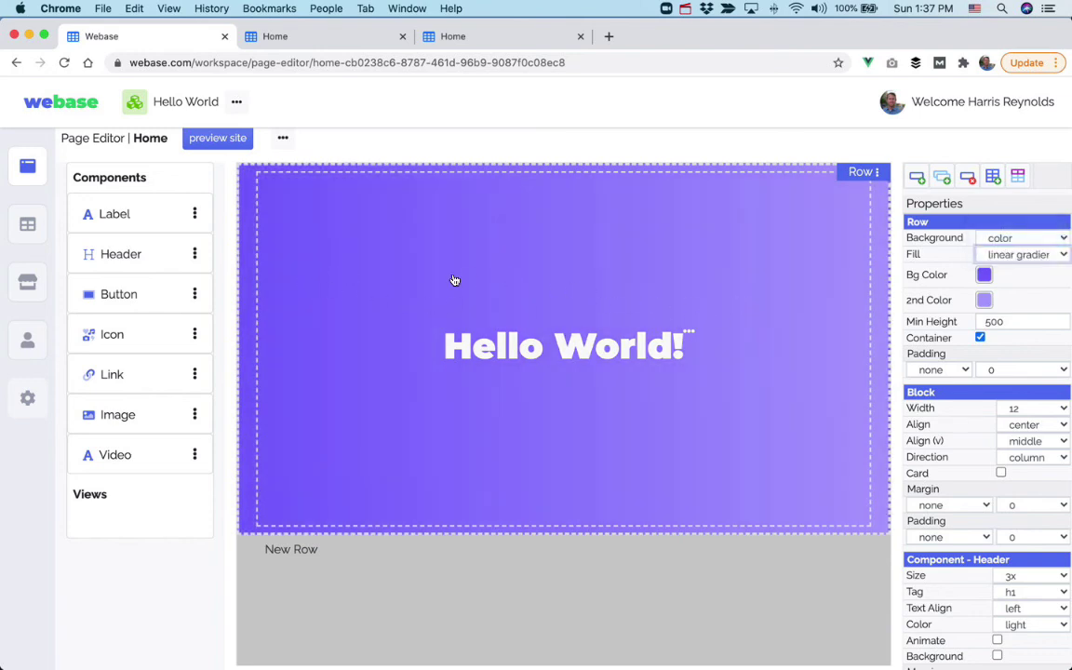
# - Try the image background on the row without selecting a new image, and switch the background back to color
pyautogui.click(1004, 238)
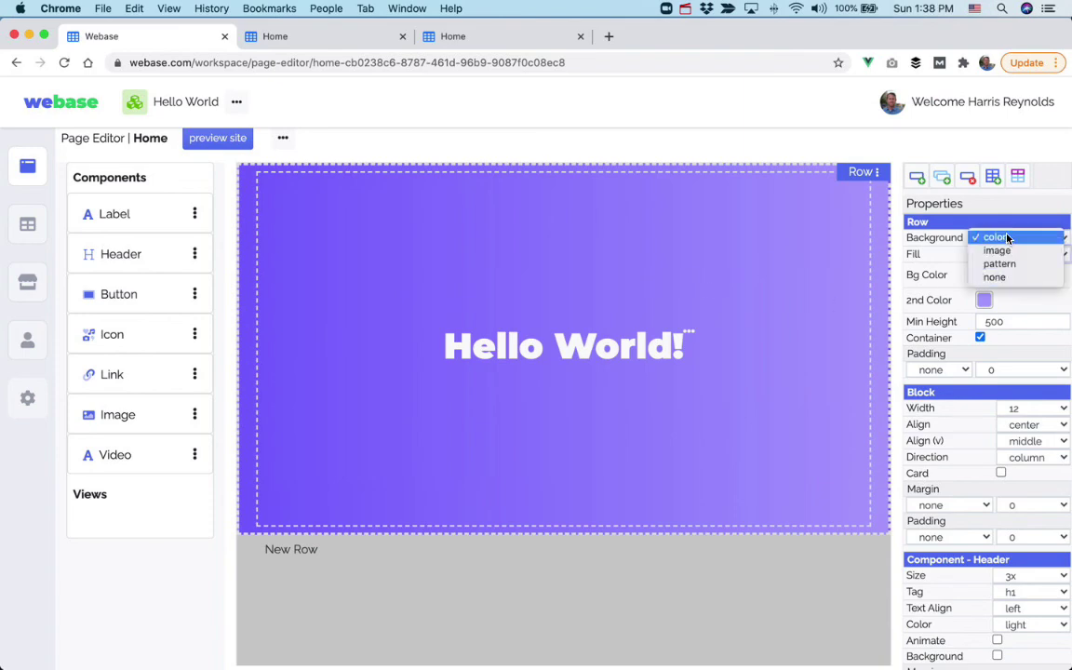
pyautogui.click(997, 250)
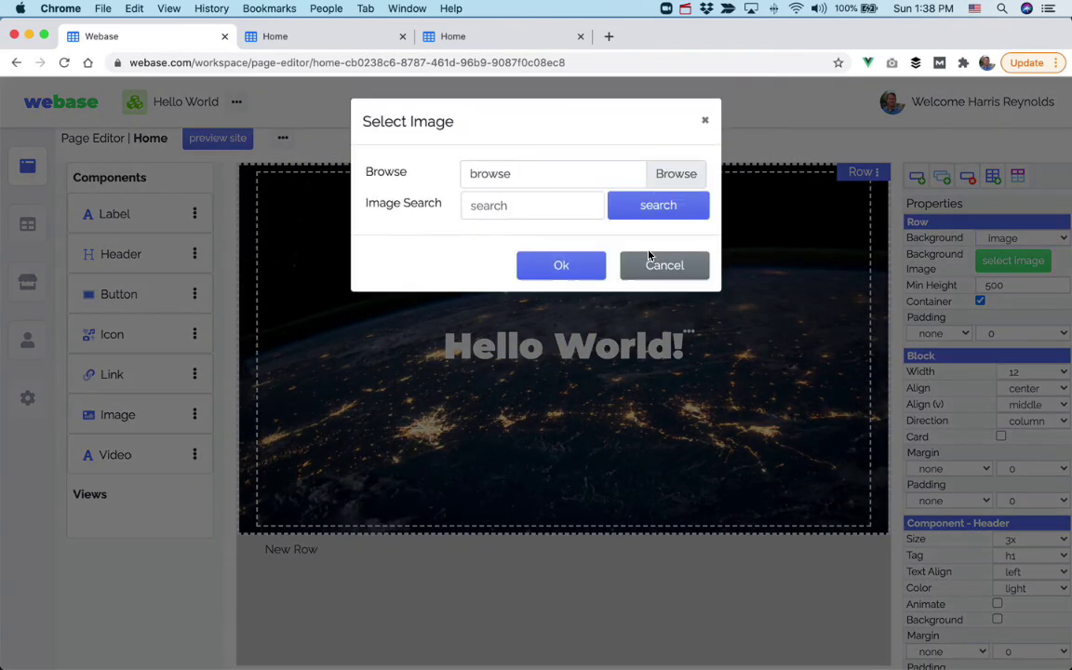
pyautogui.click(666, 266)
pyautogui.click(1019, 238)
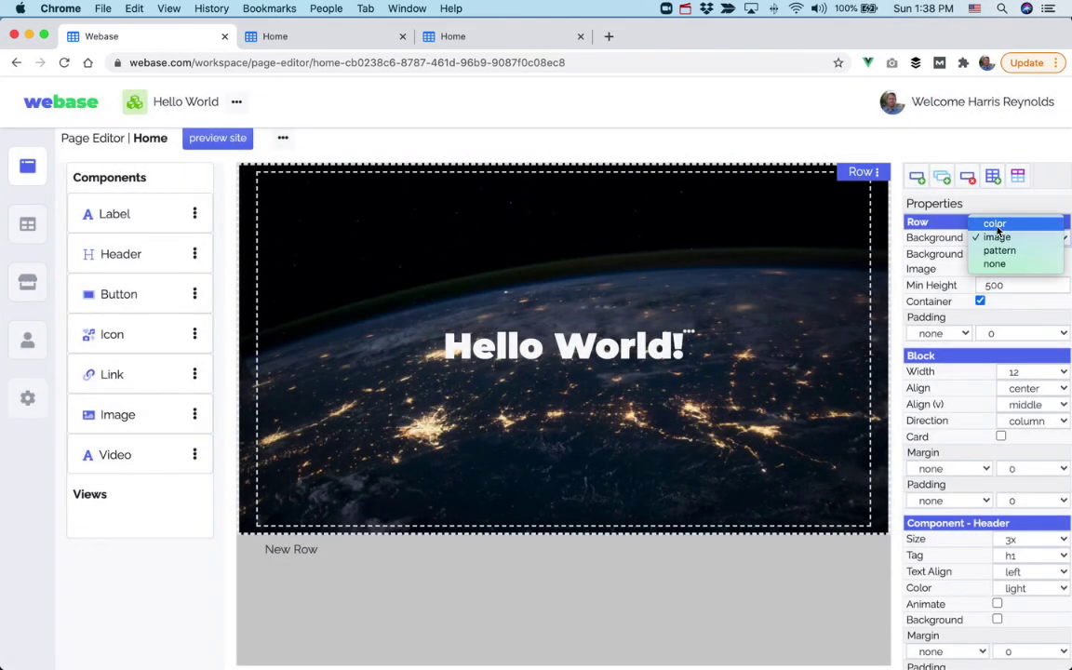
pyautogui.click(962, 235)
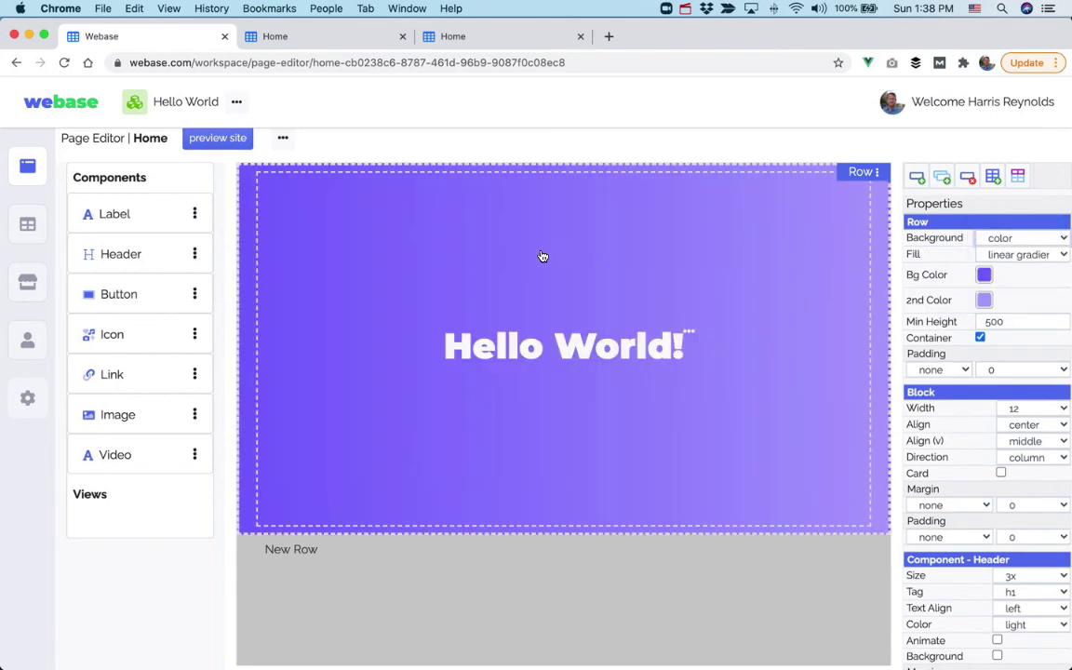